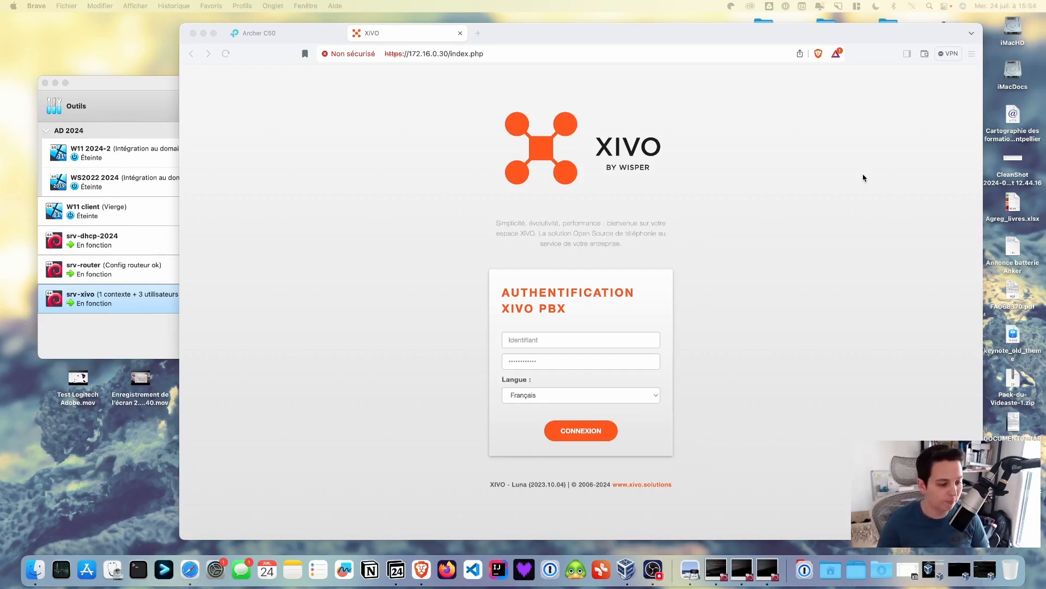
# Log in to the XiVO web admin as root with the admin password
pyautogui.click(611, 340)
pyautogui.click(604, 338)
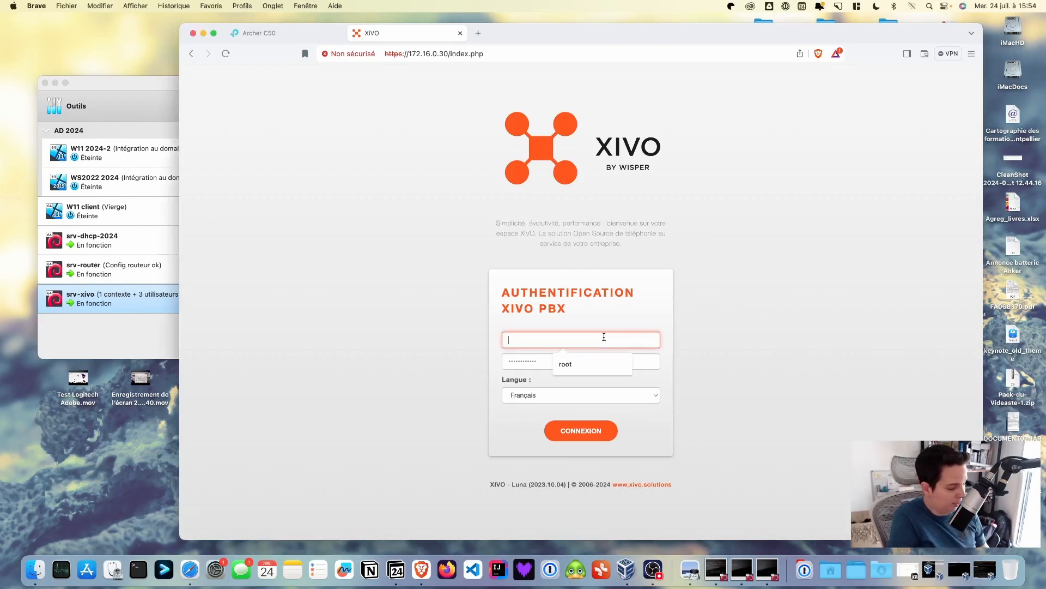
pyautogui.write('root')
pyautogui.press('Tab')
pyautogui.write('•')
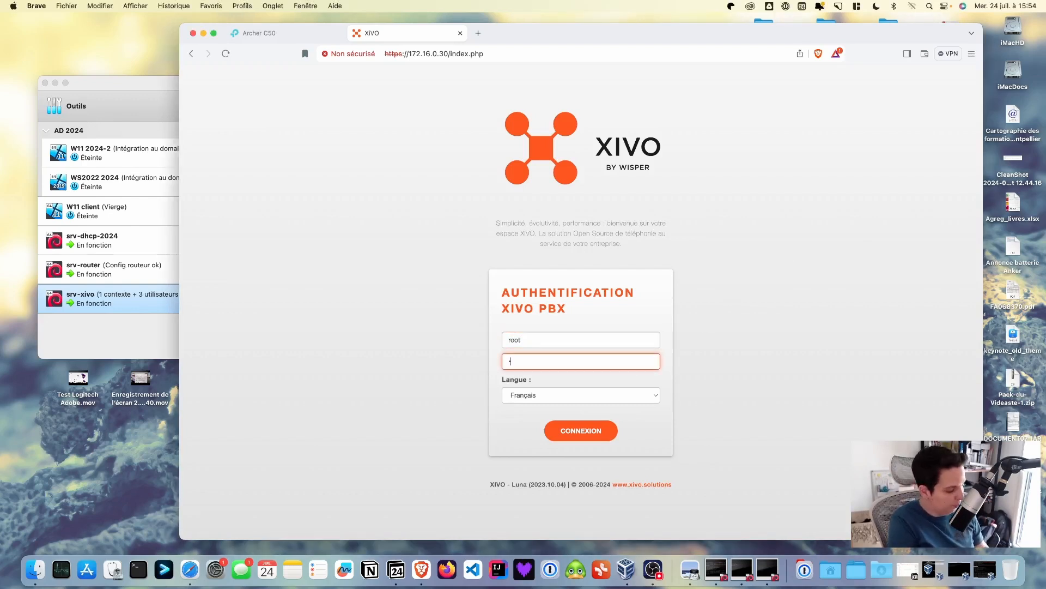
pyautogui.write('•••••')
pyautogui.press('Return')
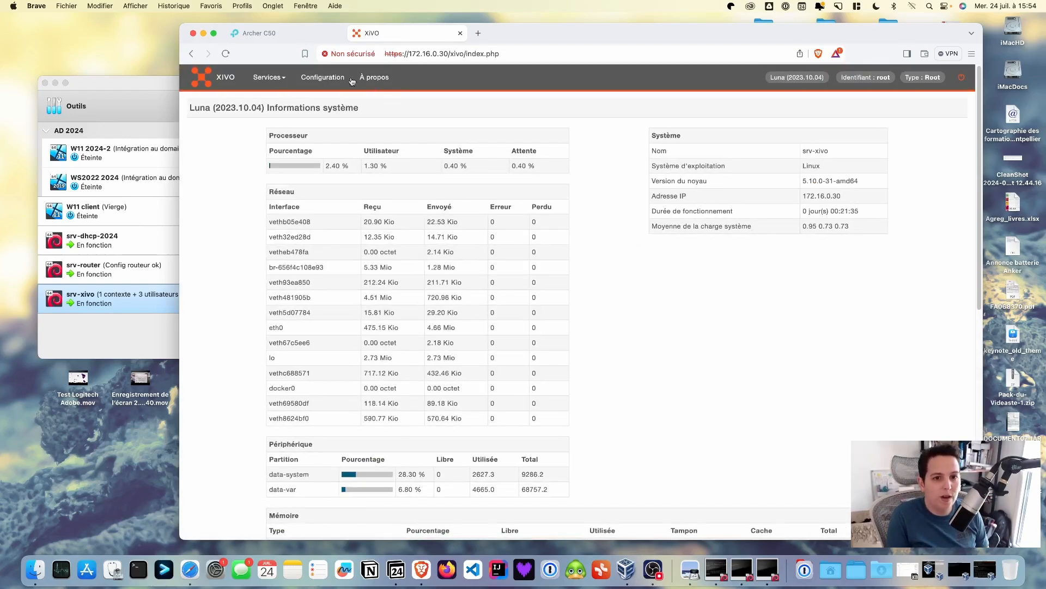
# Go to Configuration and open Approvisionnement > Greffons to list provisioning plugins
pyautogui.click(323, 78)
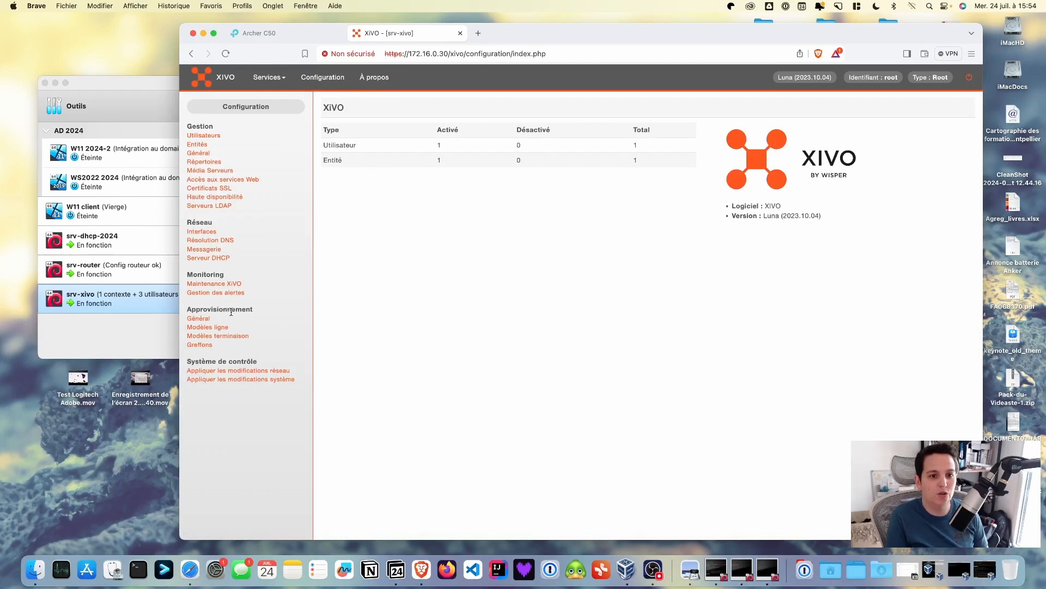
pyautogui.moveTo(191, 309); pyautogui.dragTo(261, 313)
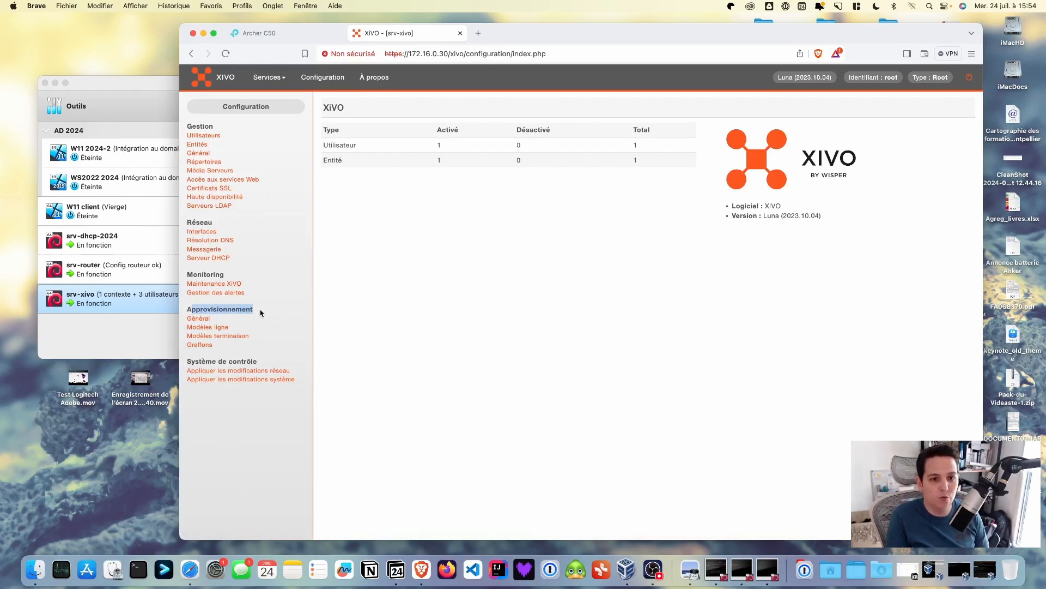
pyautogui.click(207, 345)
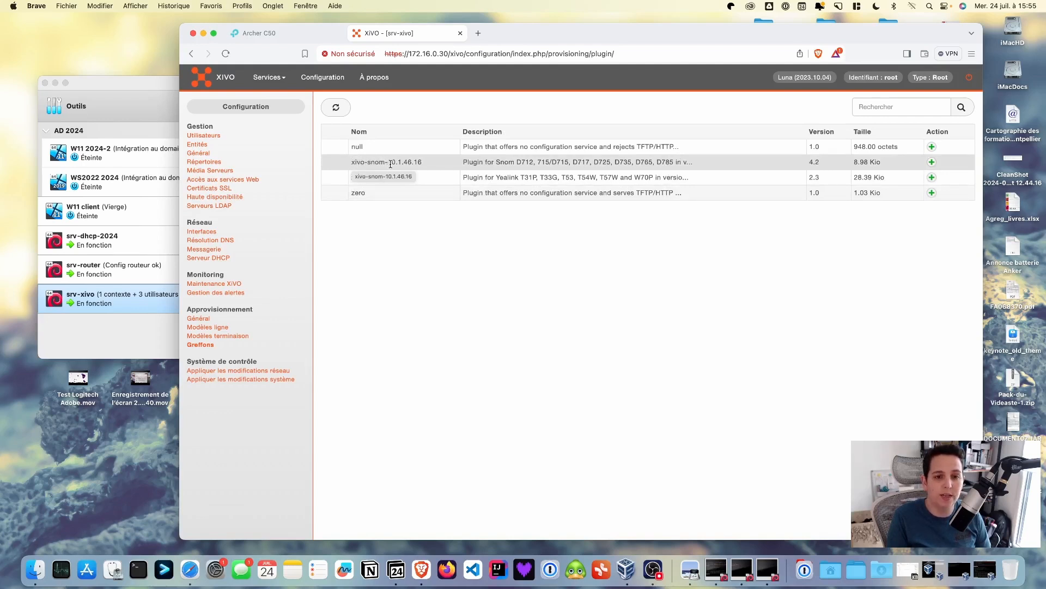
# Install the xivo-snom-10.1.46.16 plugin and its 715-fw firmware, then open Modèles terminaison
pyautogui.click(932, 162)
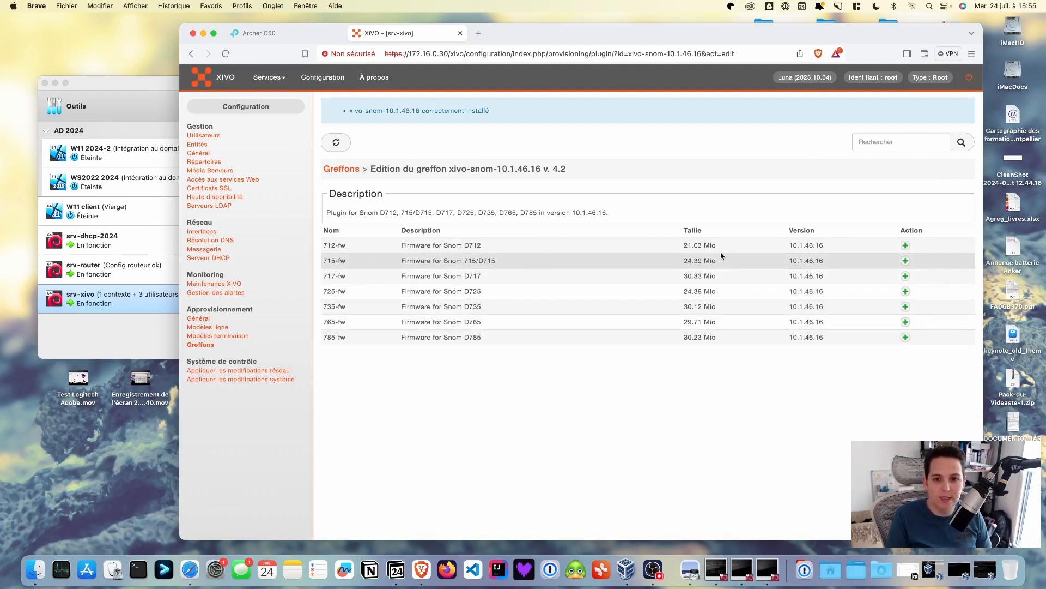
pyautogui.click(905, 261)
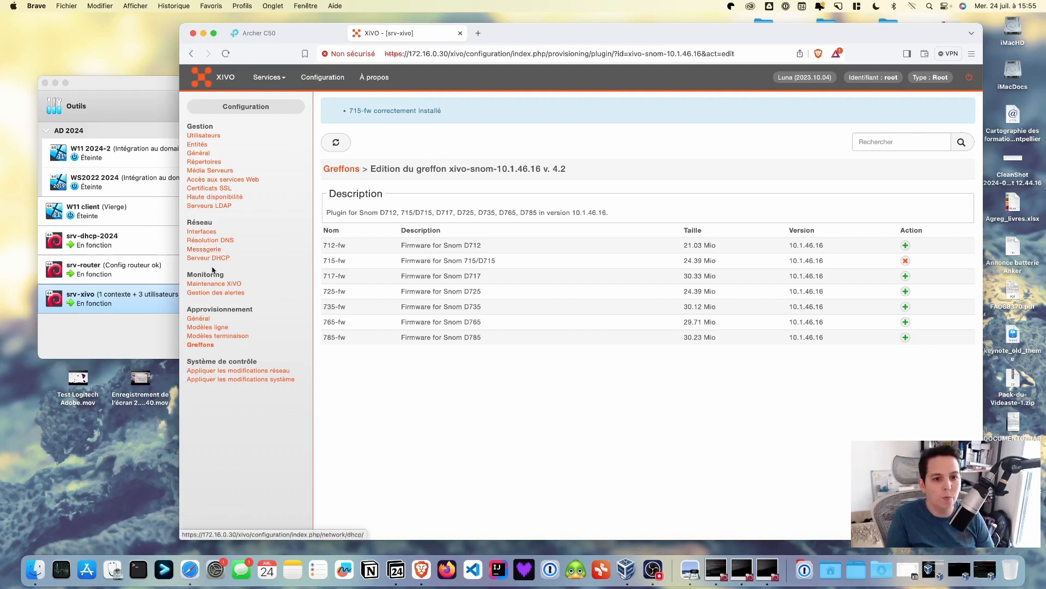
pyautogui.click(226, 337)
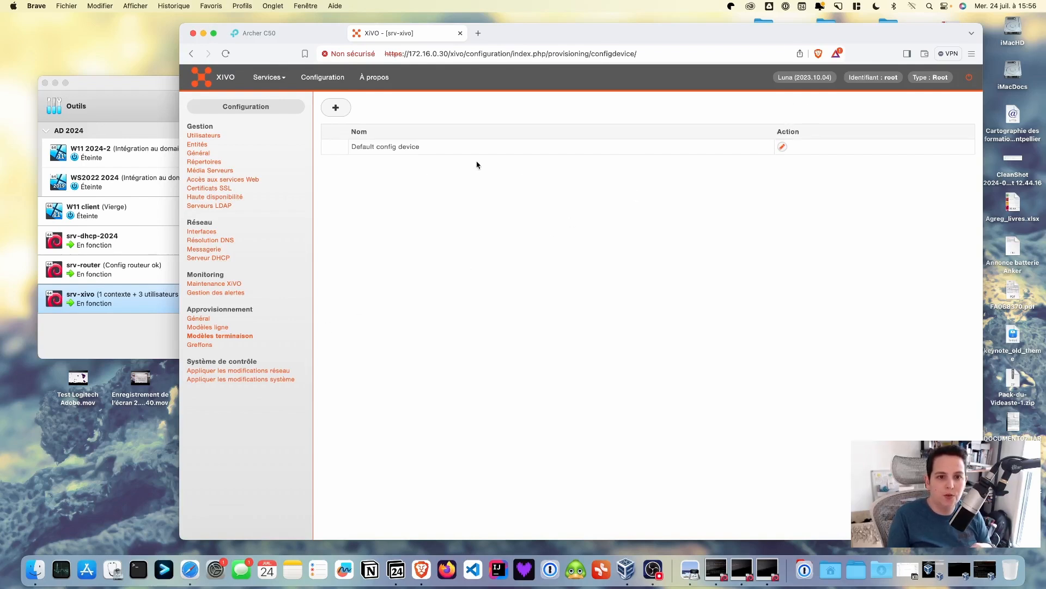
# Set Default config device to SIP with admin login 'admi', user login 'user', their passwords, and save
pyautogui.click(782, 149)
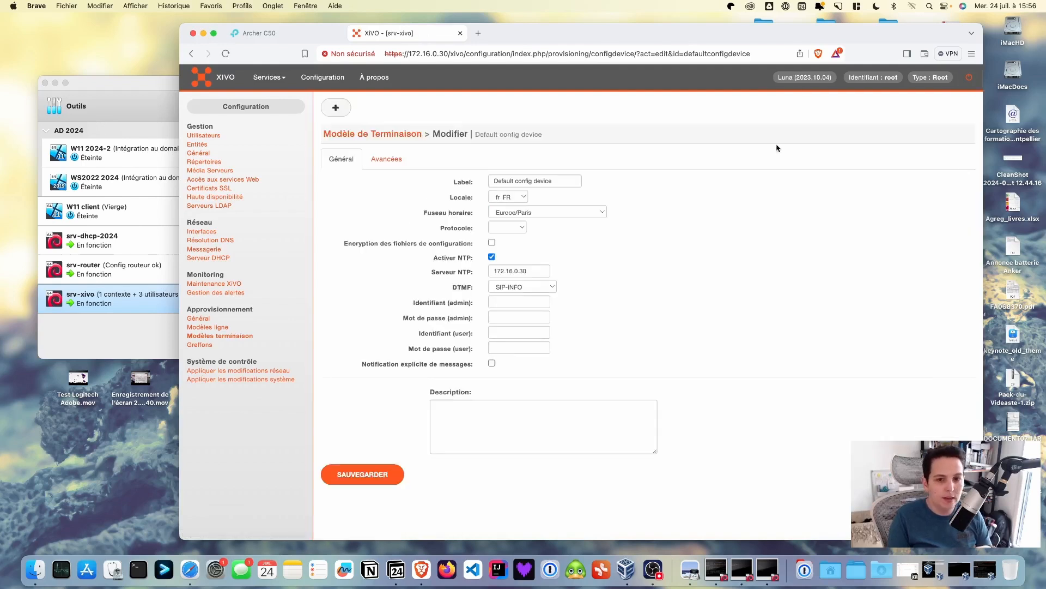
pyautogui.click(524, 229)
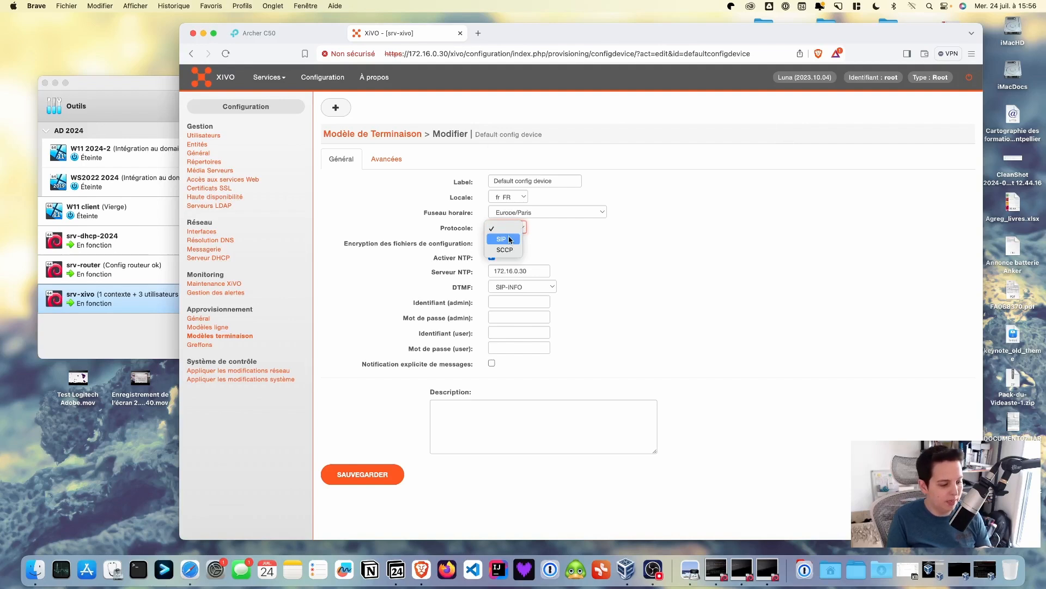
pyautogui.click(510, 240)
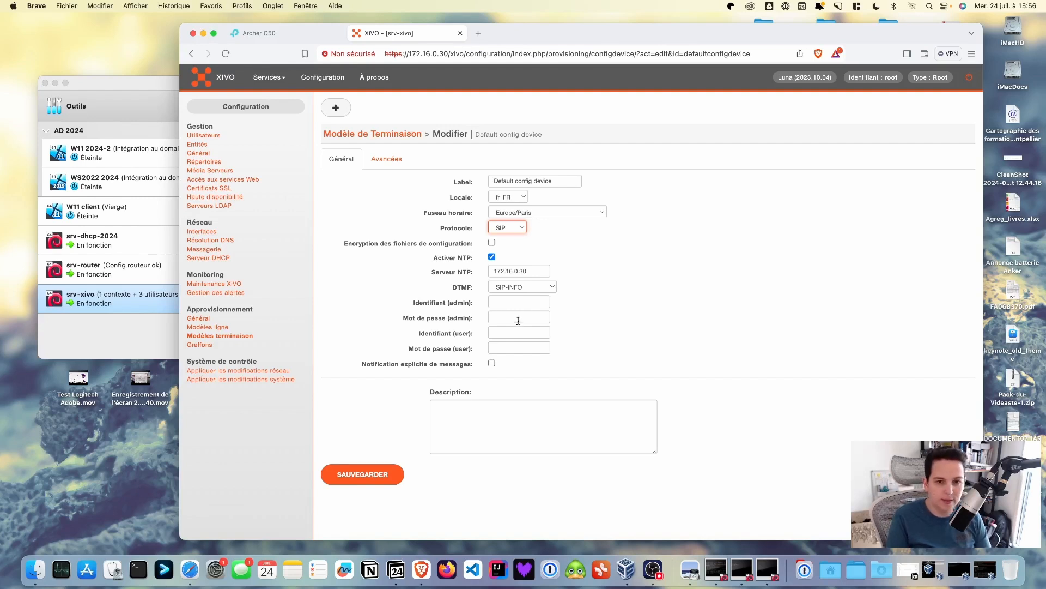
pyautogui.click(518, 302)
pyautogui.write('a')
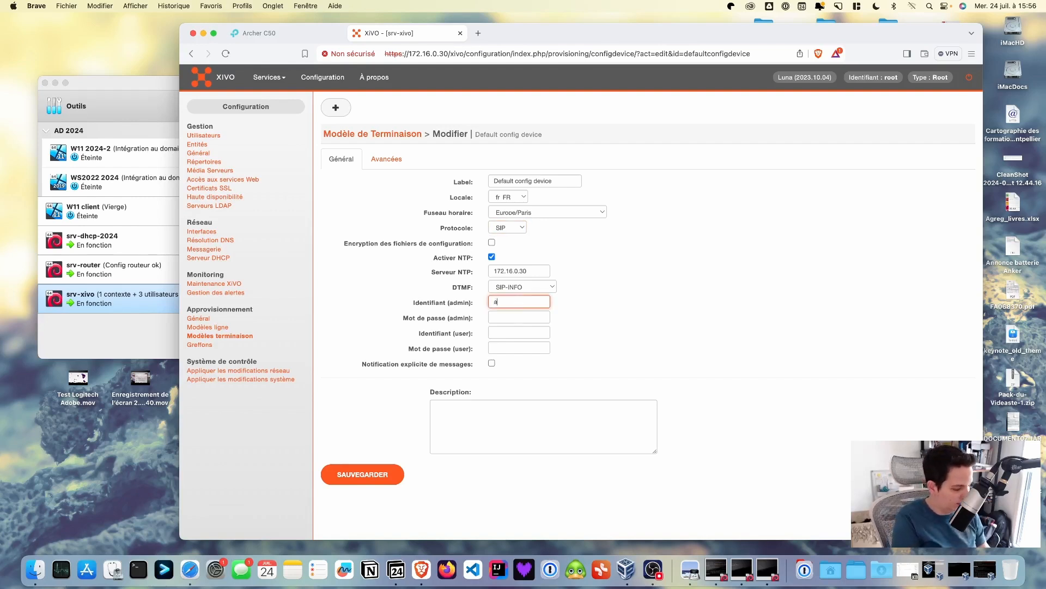
pyautogui.write('dmin')
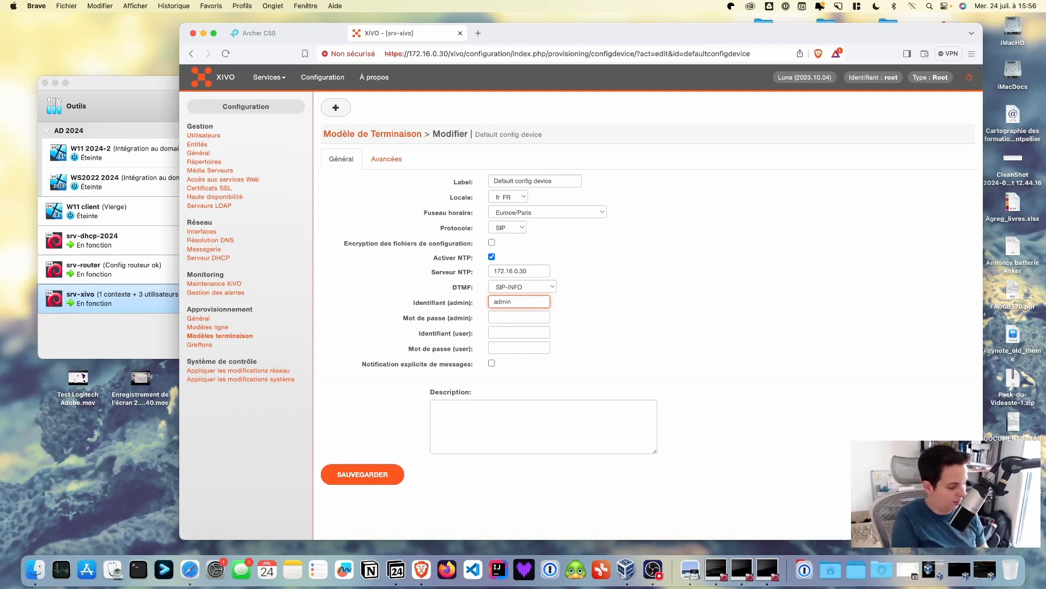
pyautogui.press('Tab')
pyautogui.write('0000')
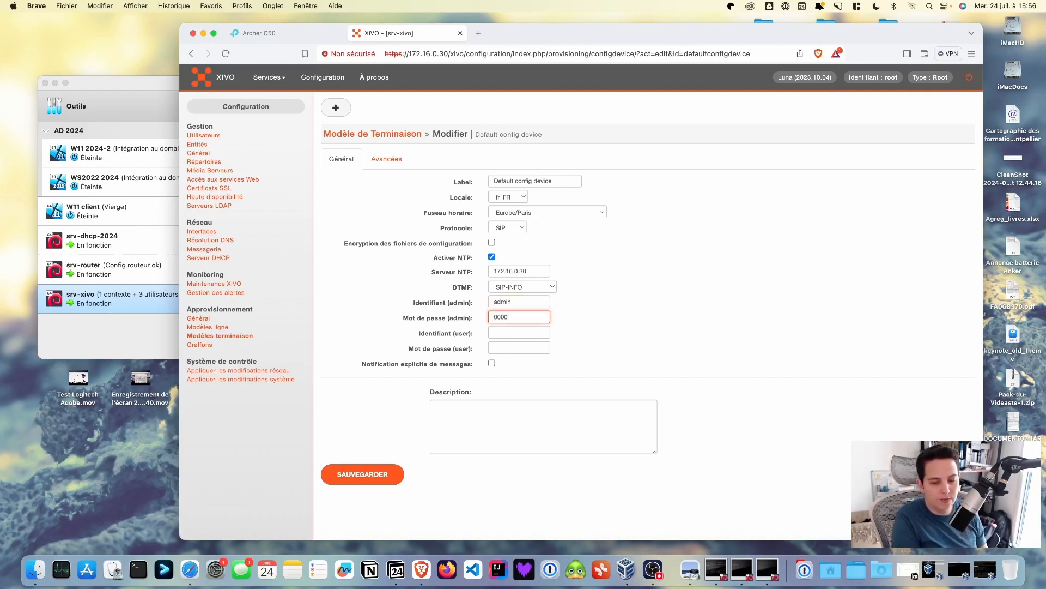
pyautogui.press('Tab')
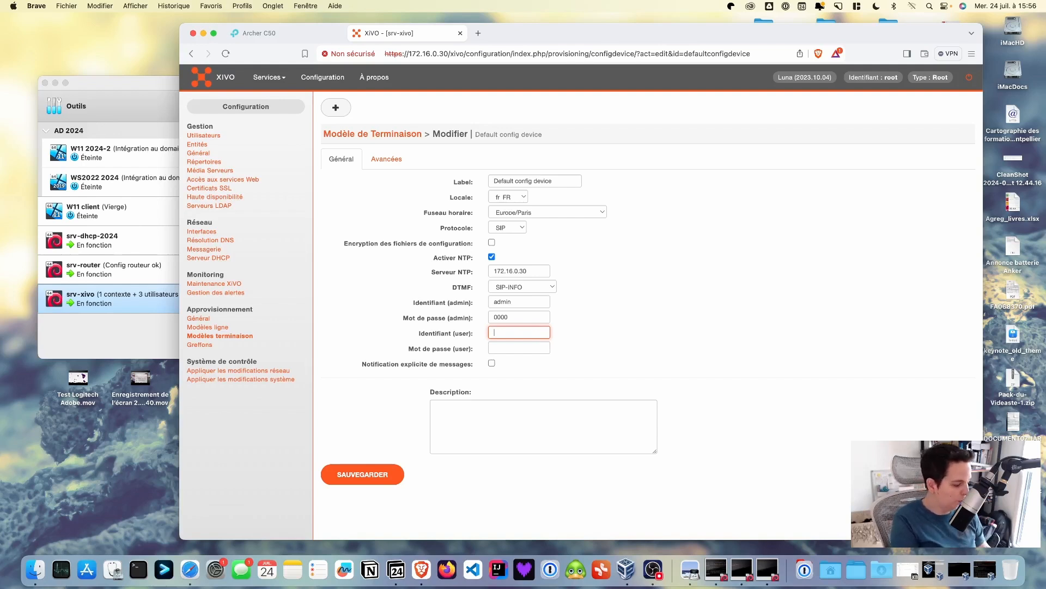
pyautogui.write('user')
pyautogui.press('Tab')
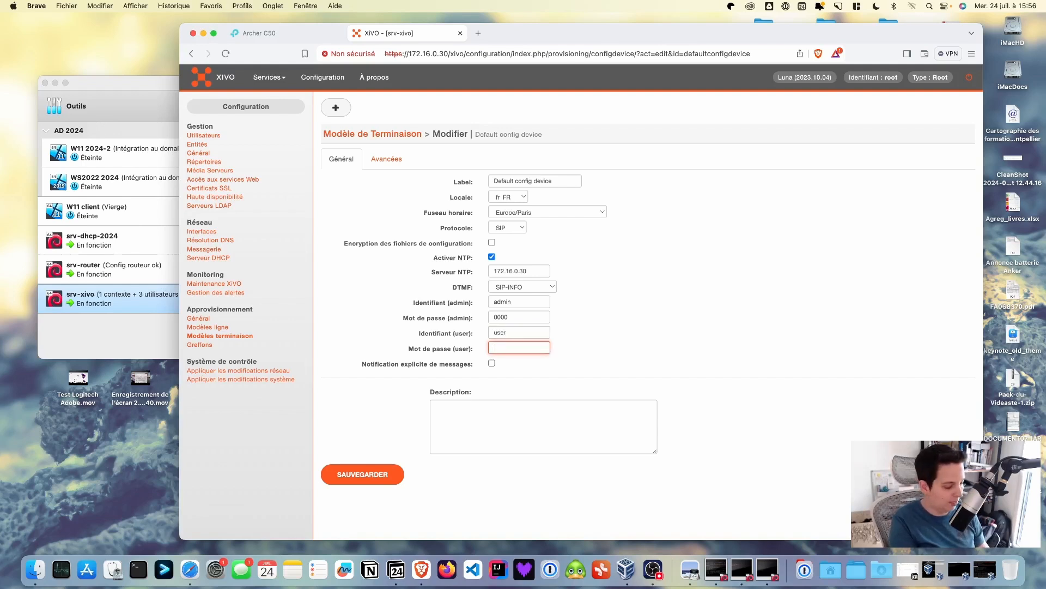
pyautogui.write('user')
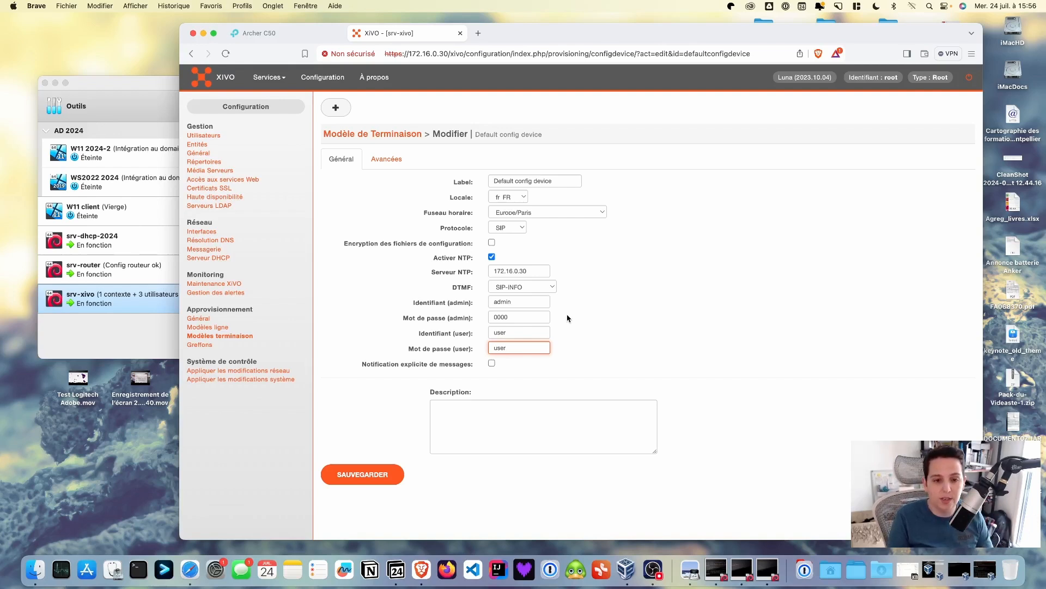
pyautogui.click(370, 474)
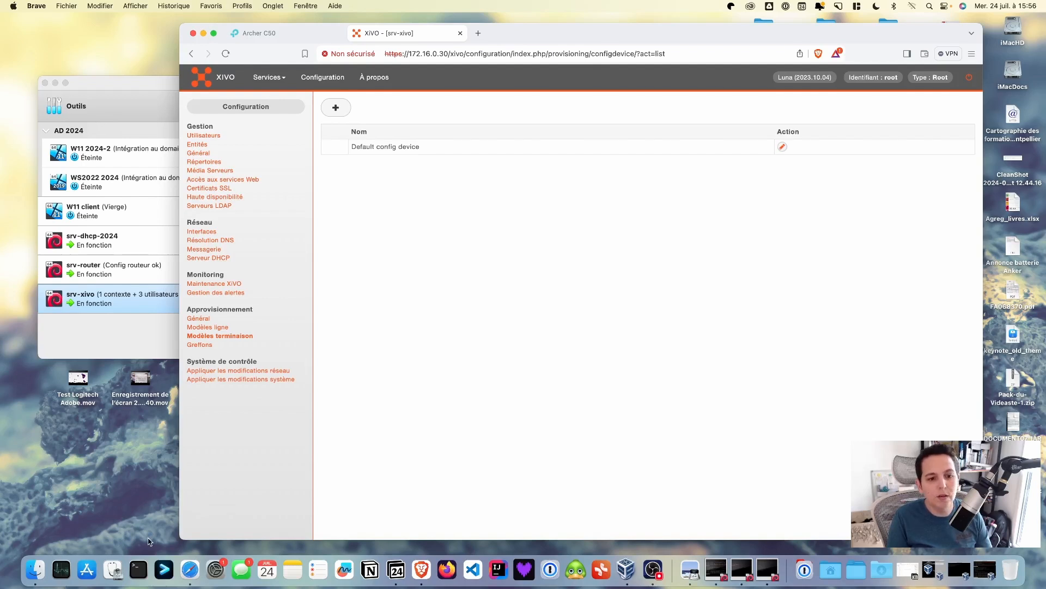
pyautogui.click(133, 565)
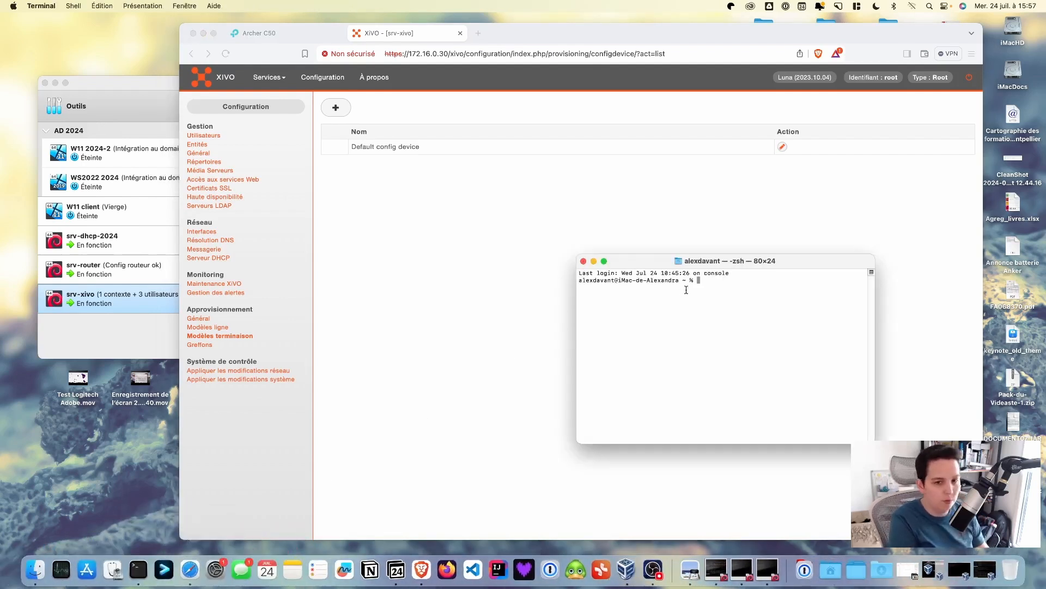
pyautogui.write('ssh r')
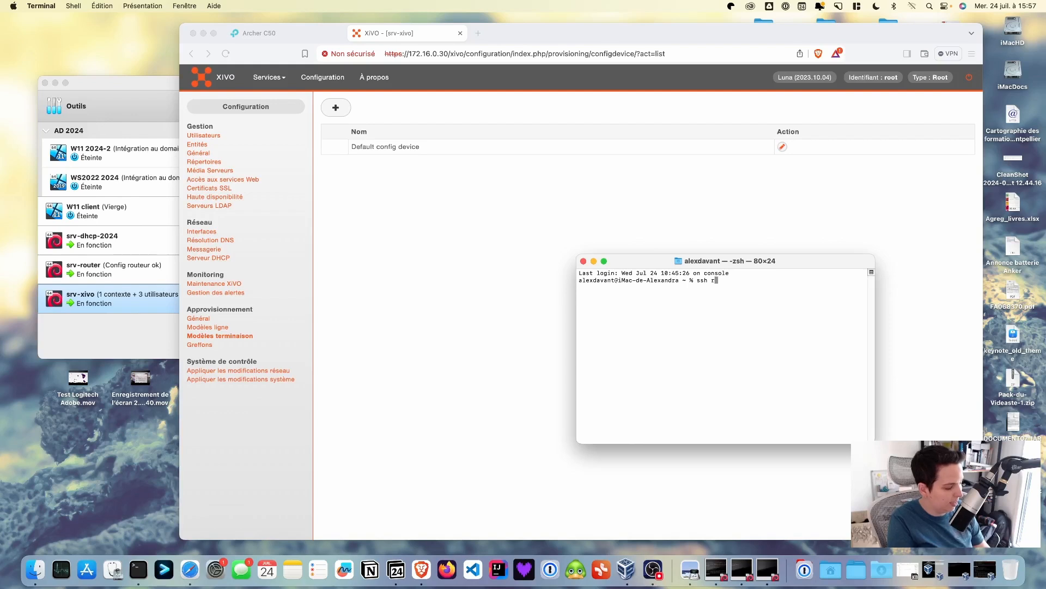
pyautogui.write('oot@')
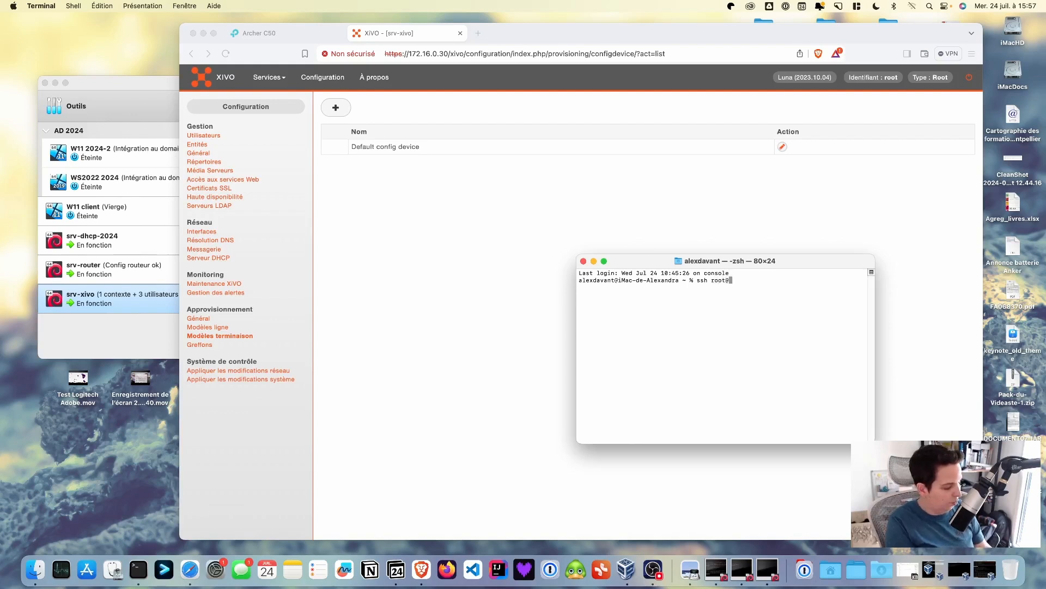
pyautogui.write('172.1')
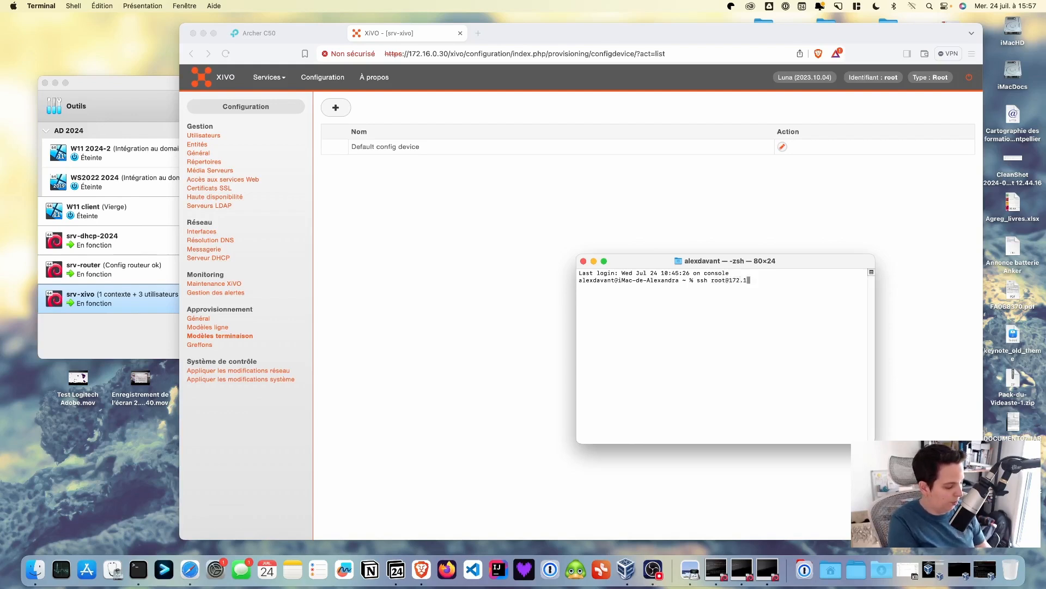
pyautogui.write('6.0.30')
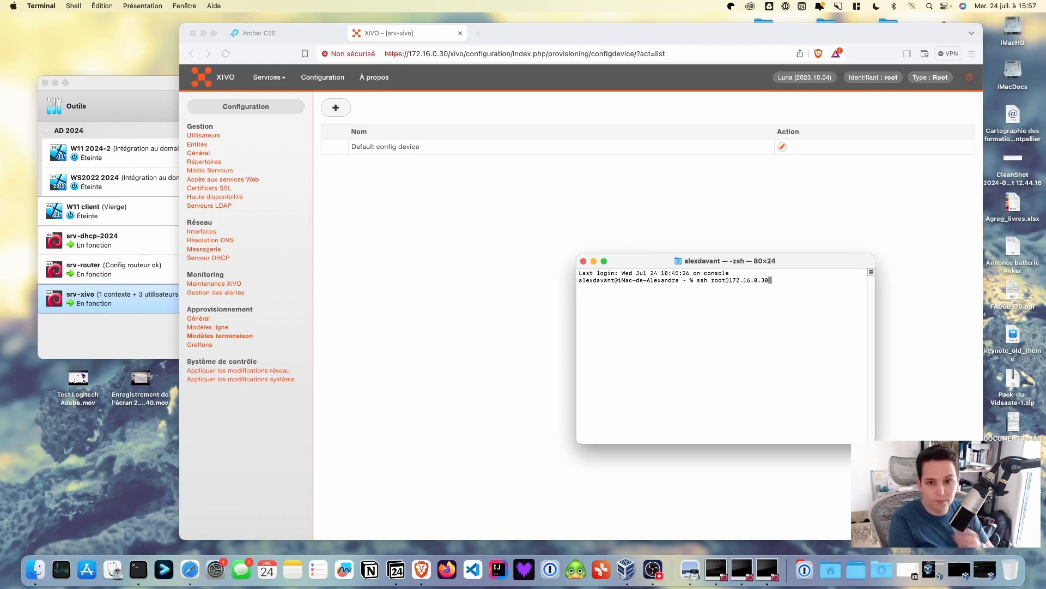
pyautogui.press('Return')
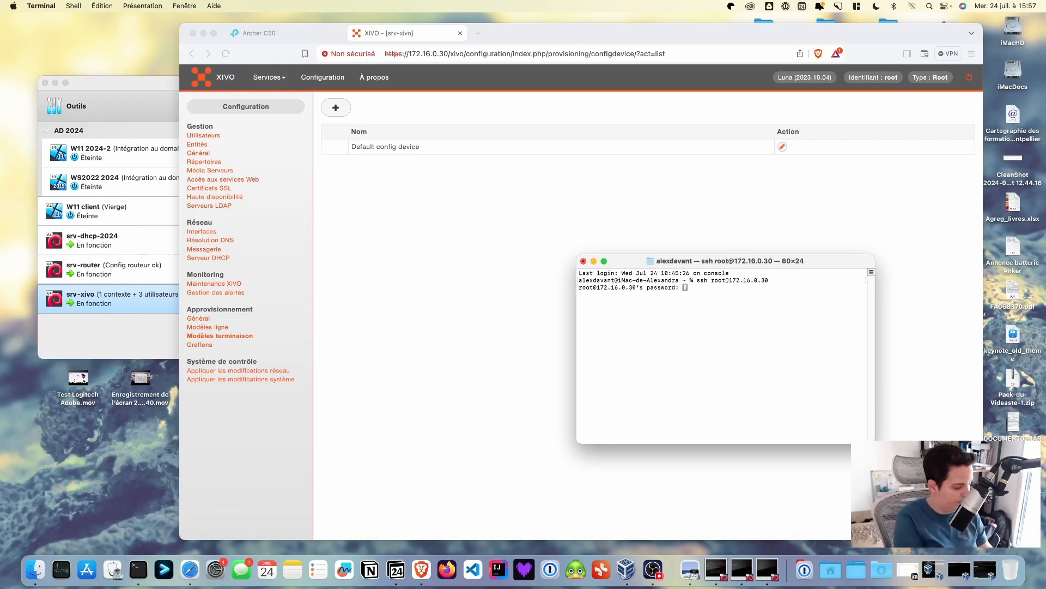
pyautogui.press('Return')
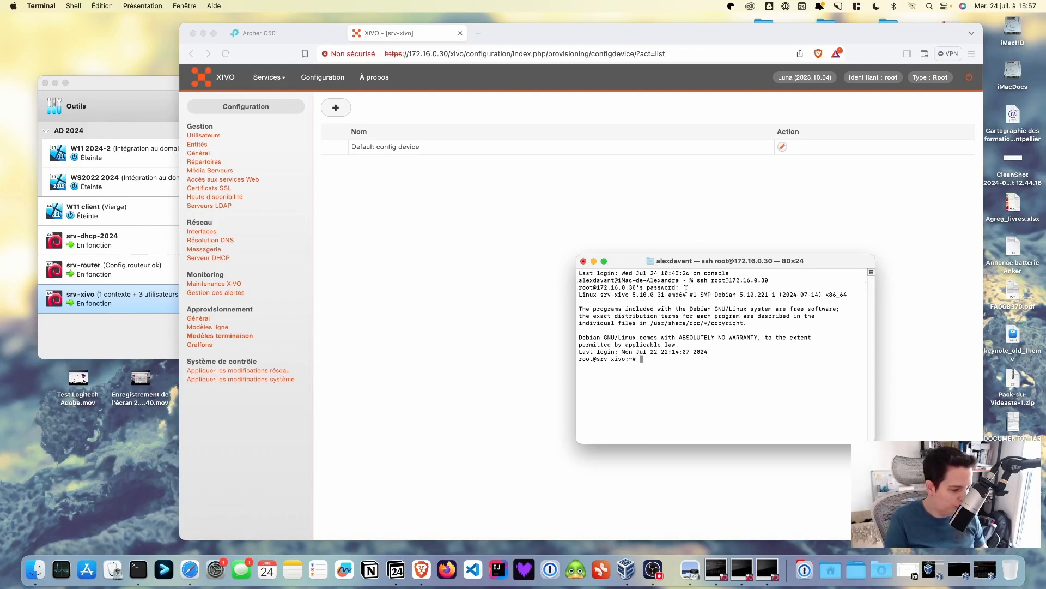
# Tab-complete nano /var/lib/xivo-provd/plugins/xivo-snom-10.1.46.16/var/tftpboot/snom-general.xml at the prompt
pyautogui.write('nano ')
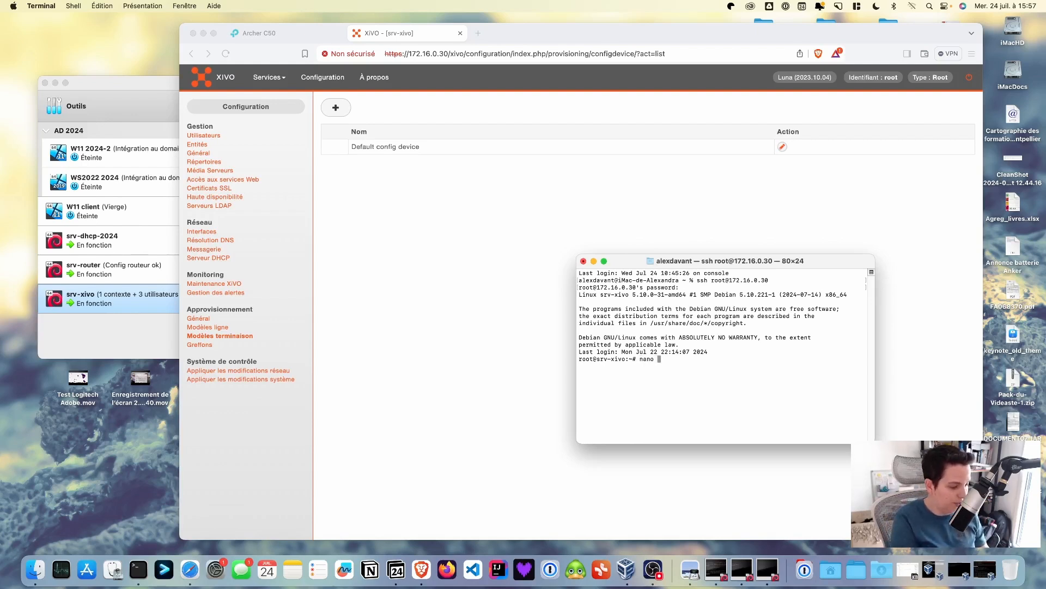
pyautogui.write('/var/')
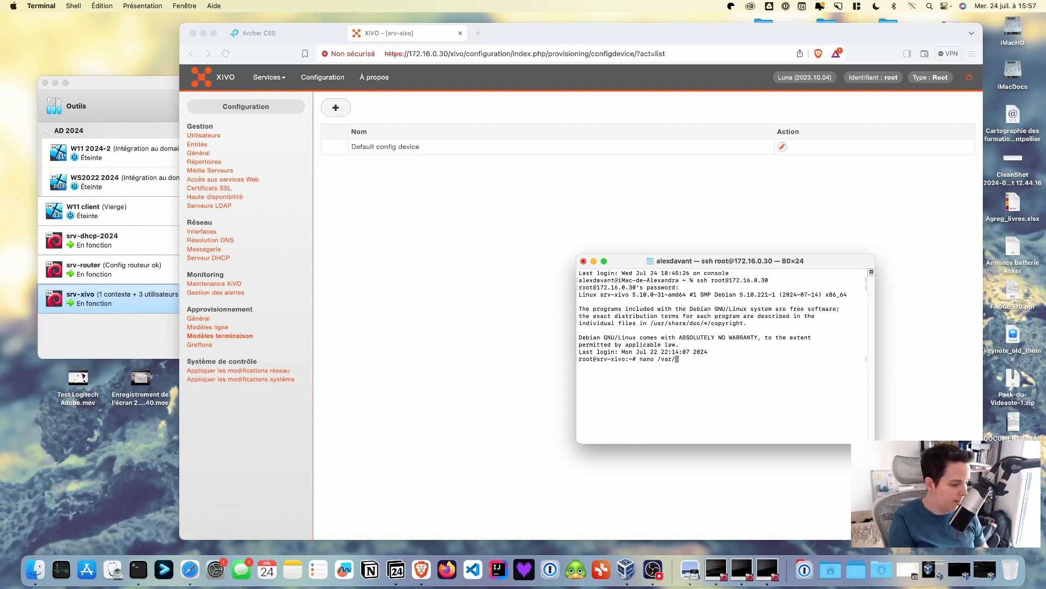
pyautogui.write('lib/')
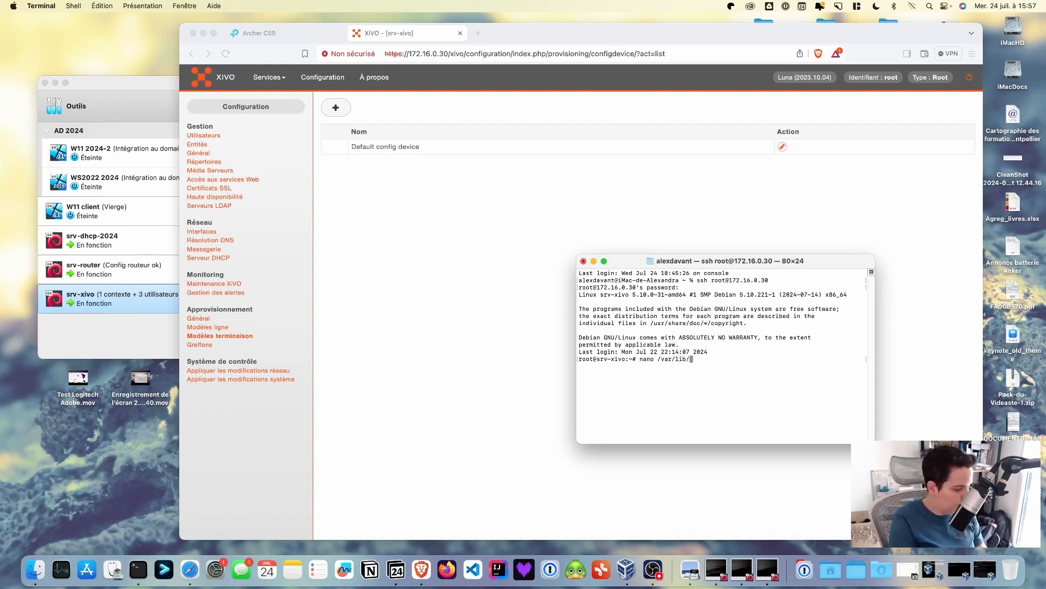
pyautogui.write('xivo')
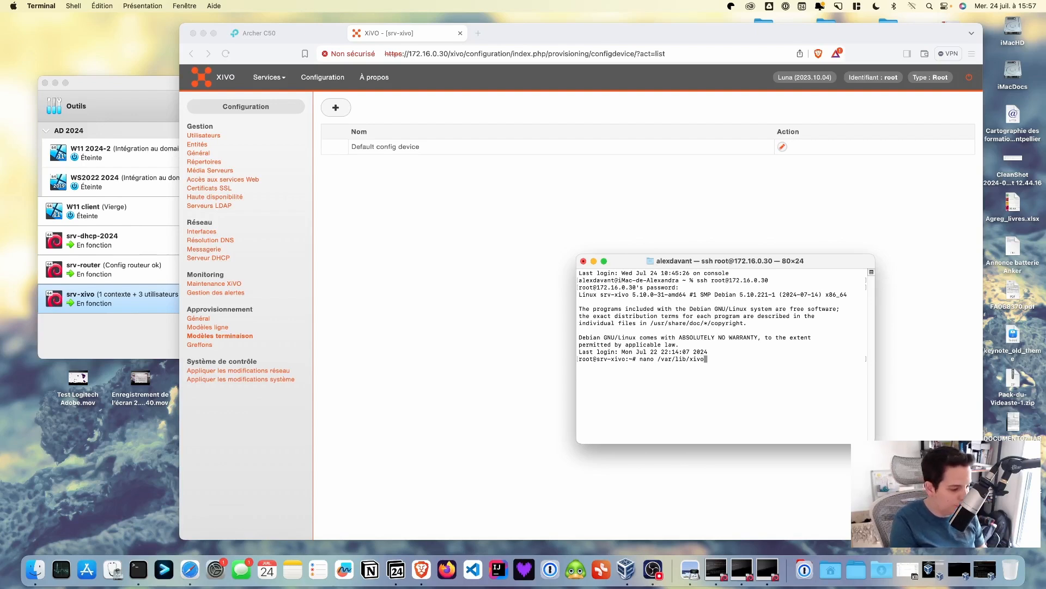
pyautogui.write('-pr')
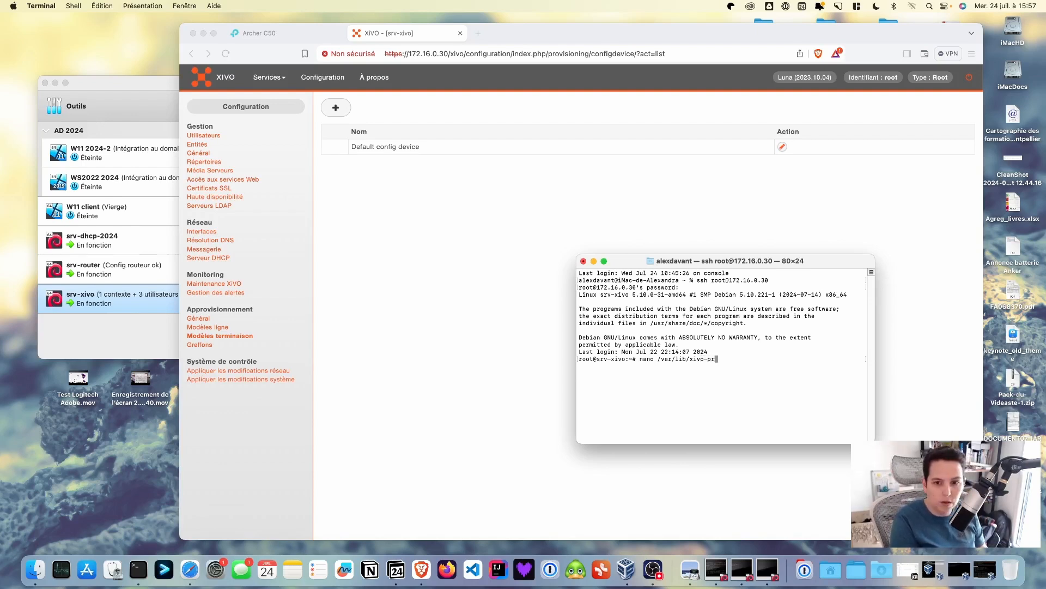
pyautogui.press('Tab')
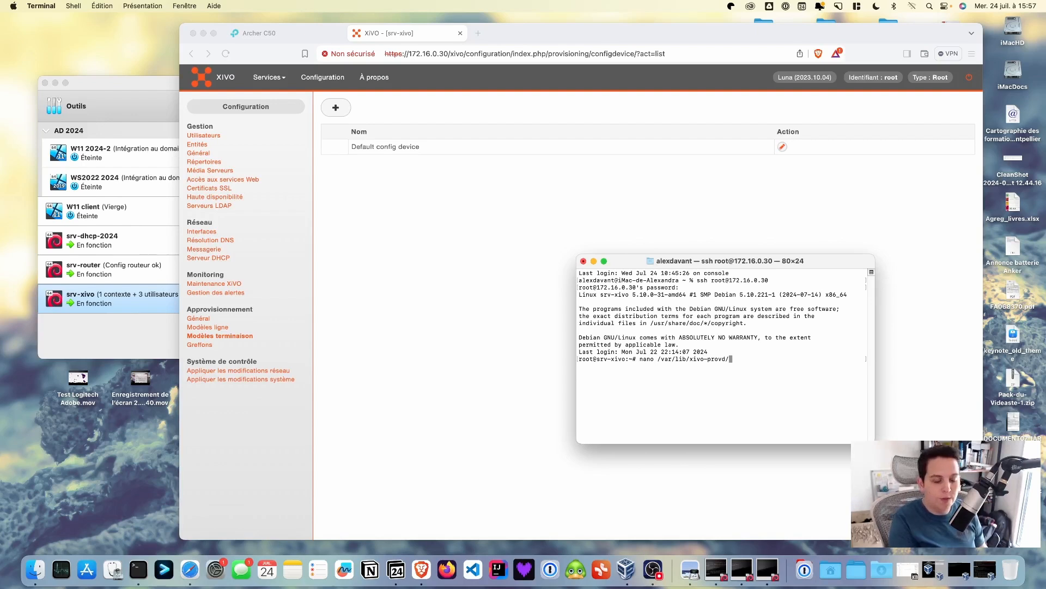
pyautogui.write('plu')
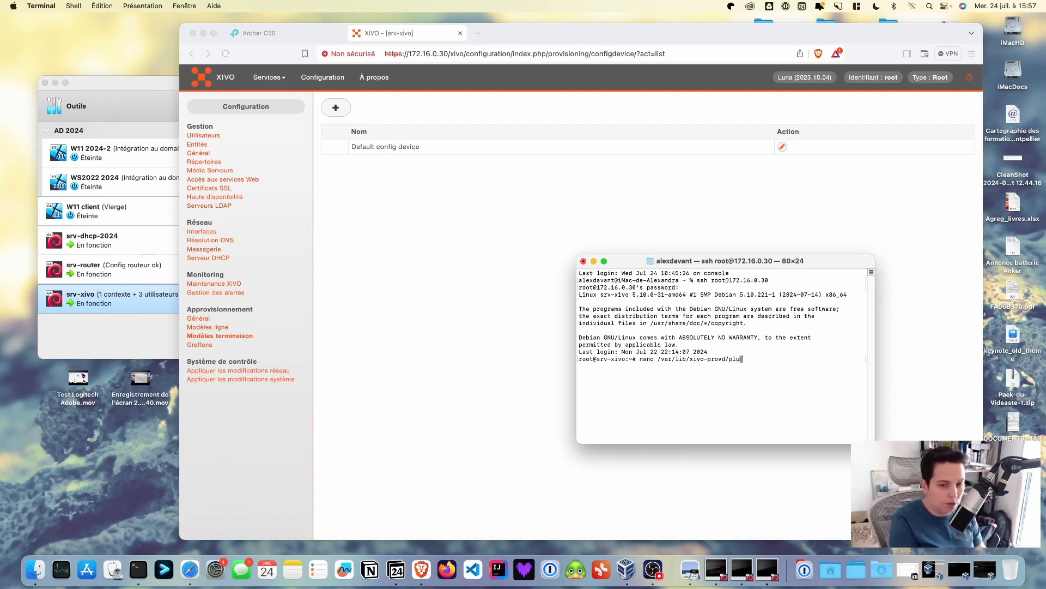
pyautogui.press('Tab')
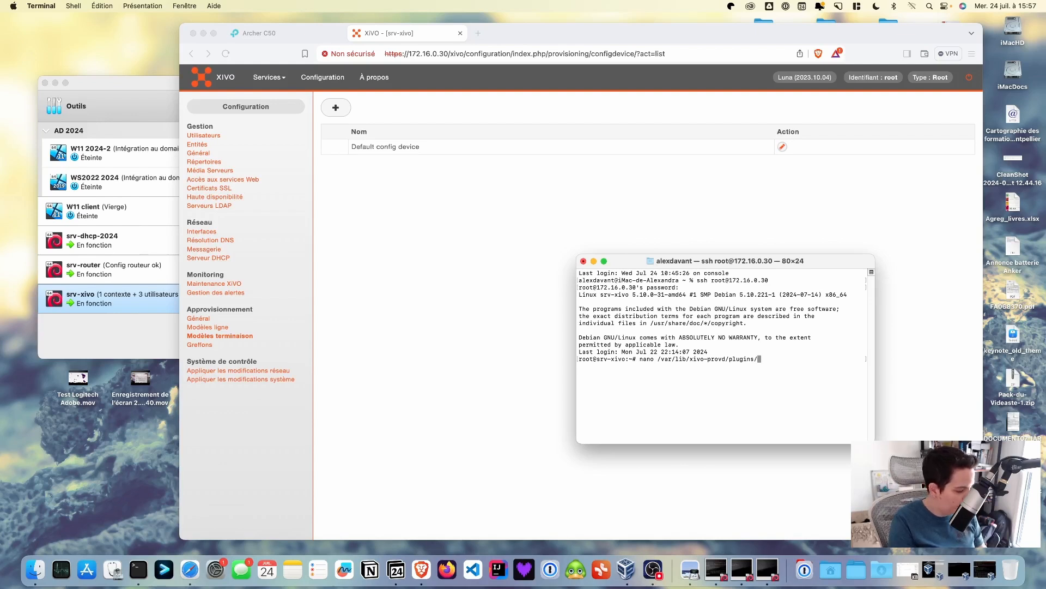
pyautogui.write('xiv')
pyautogui.press('Tab')
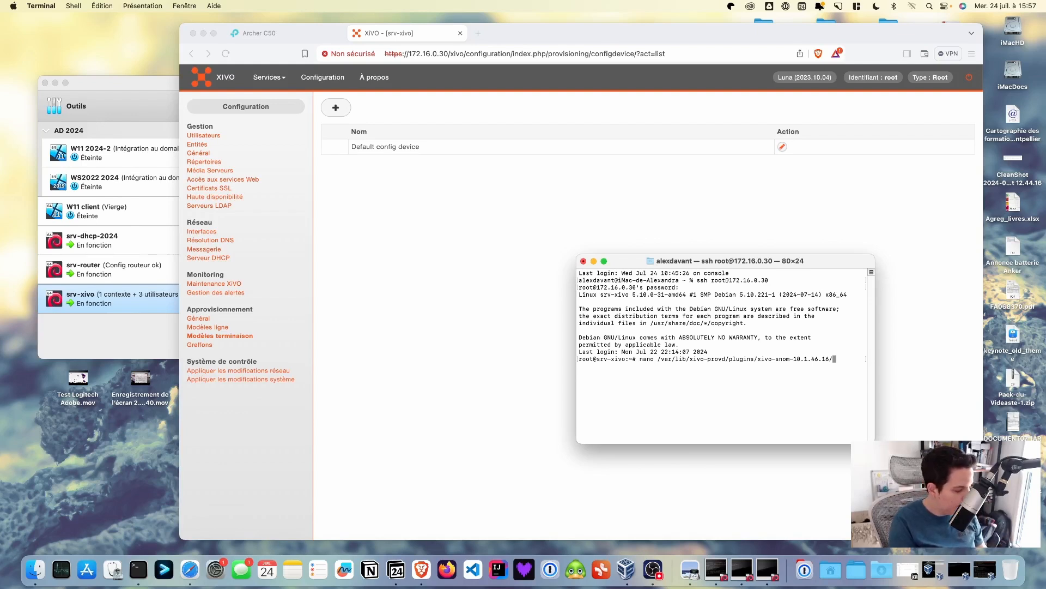
pyautogui.write('va')
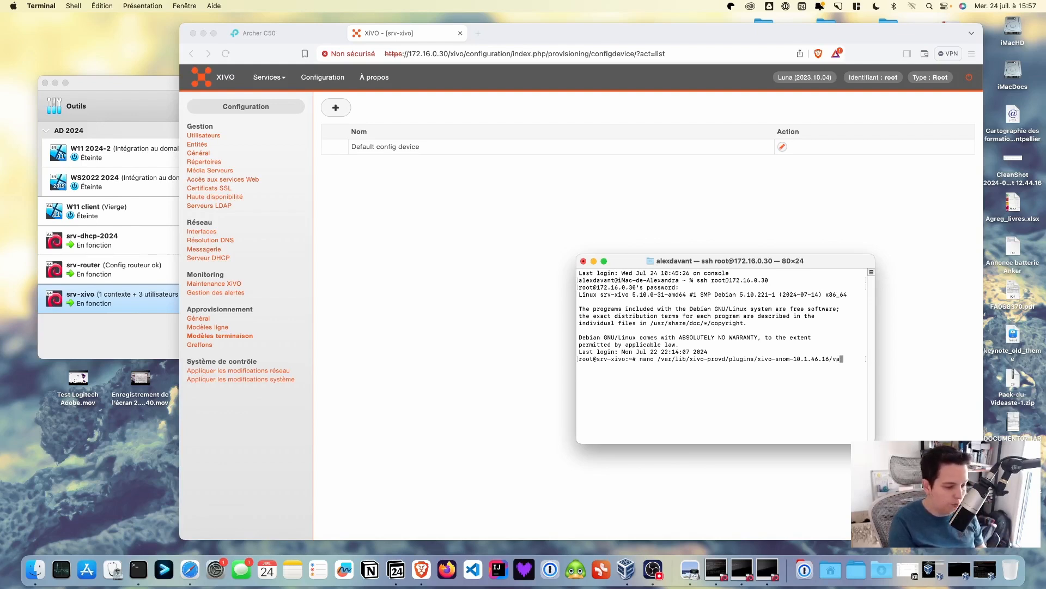
pyautogui.press('Tab')
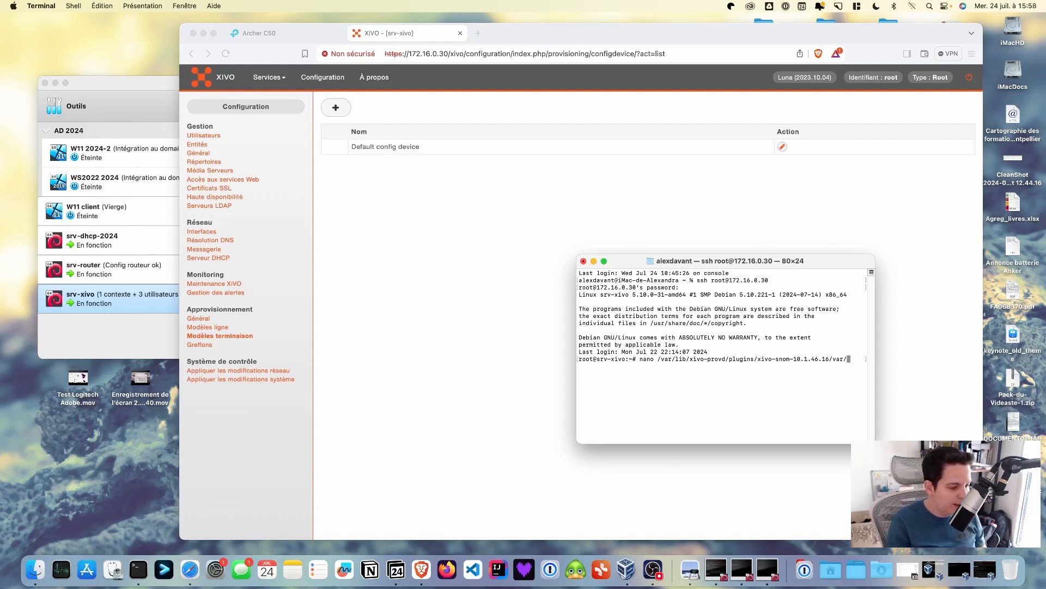
pyautogui.write('t')
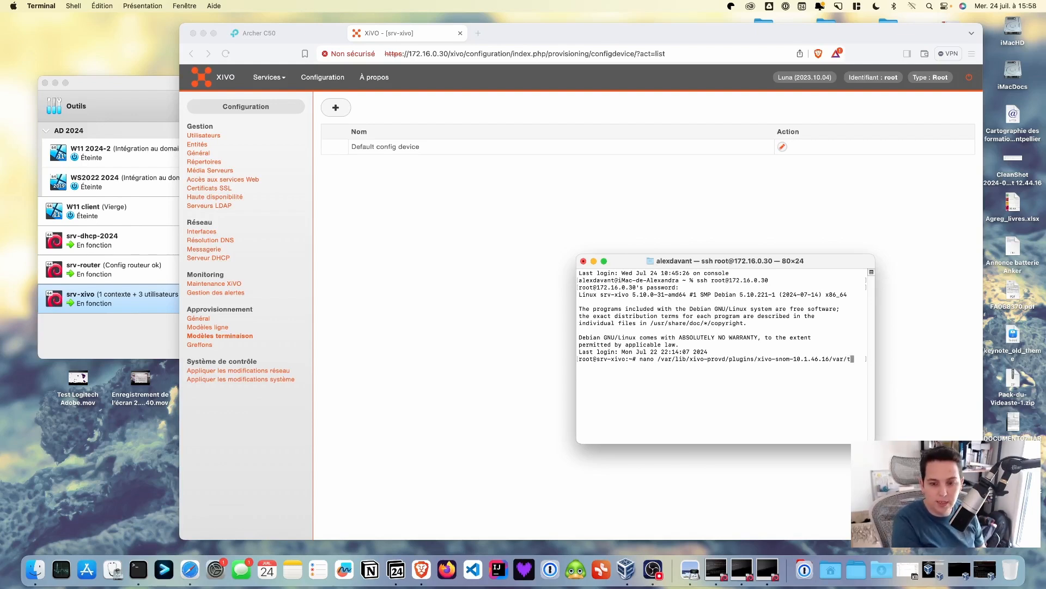
pyautogui.write('ft')
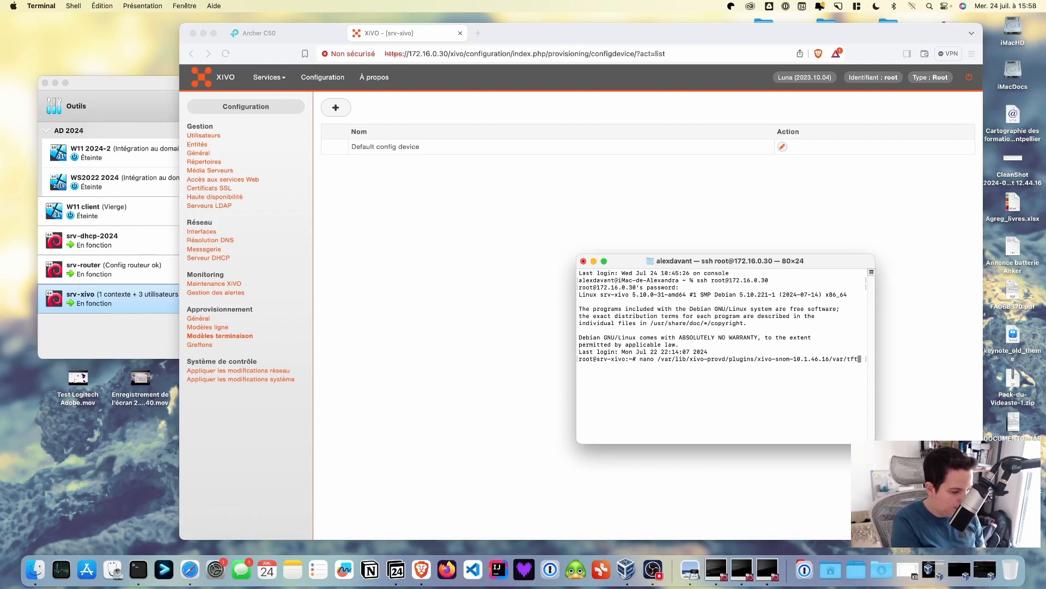
pyautogui.press('Tab')
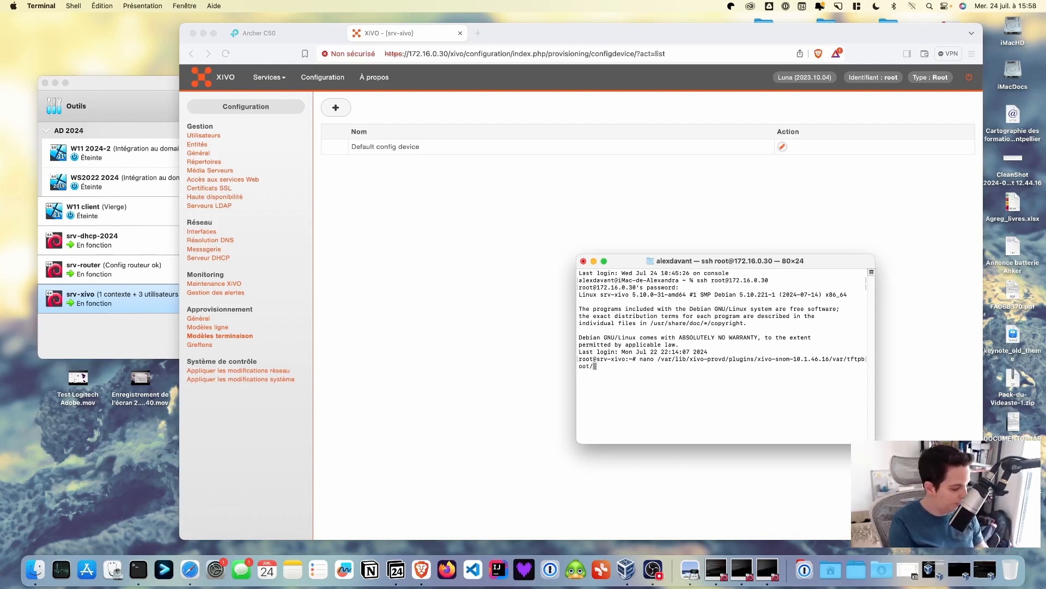
pyautogui.write('snom')
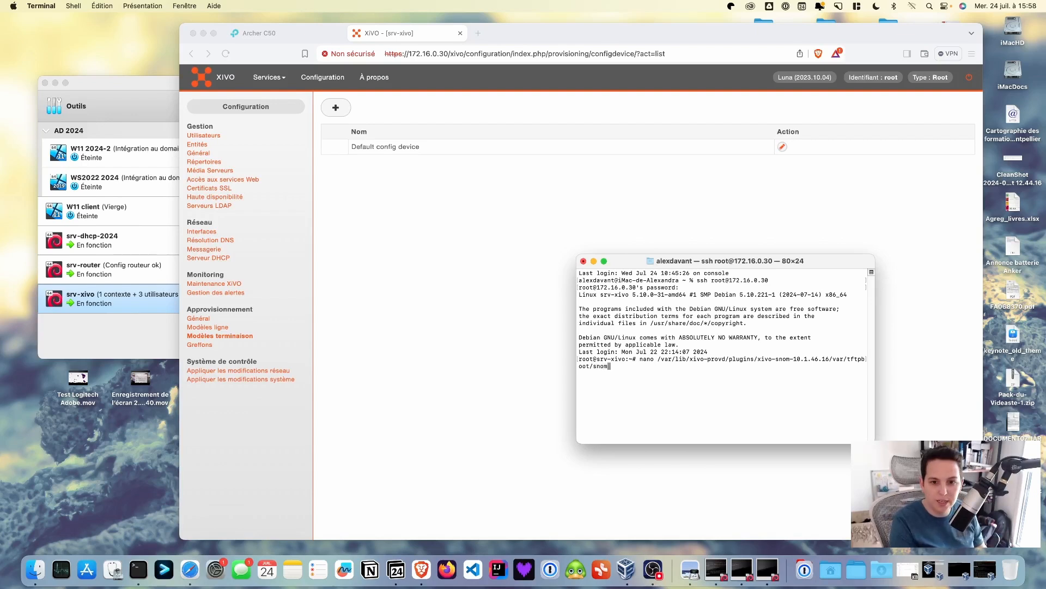
pyautogui.write('-')
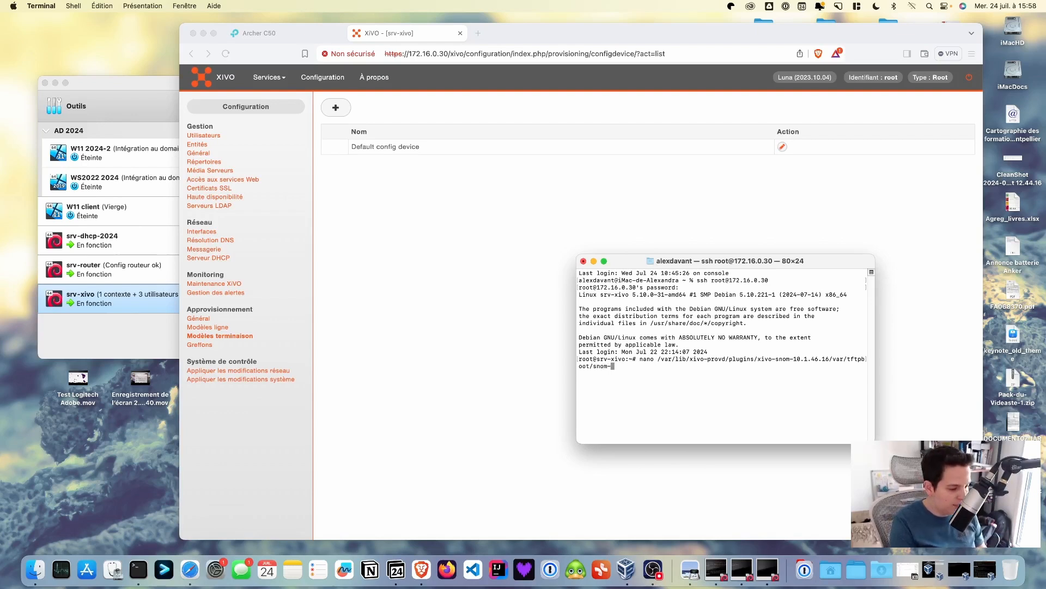
pyautogui.press('Tab')
# Open snom-general.xml in nano and move and enlarge the terminal window
pyautogui.press('Return')
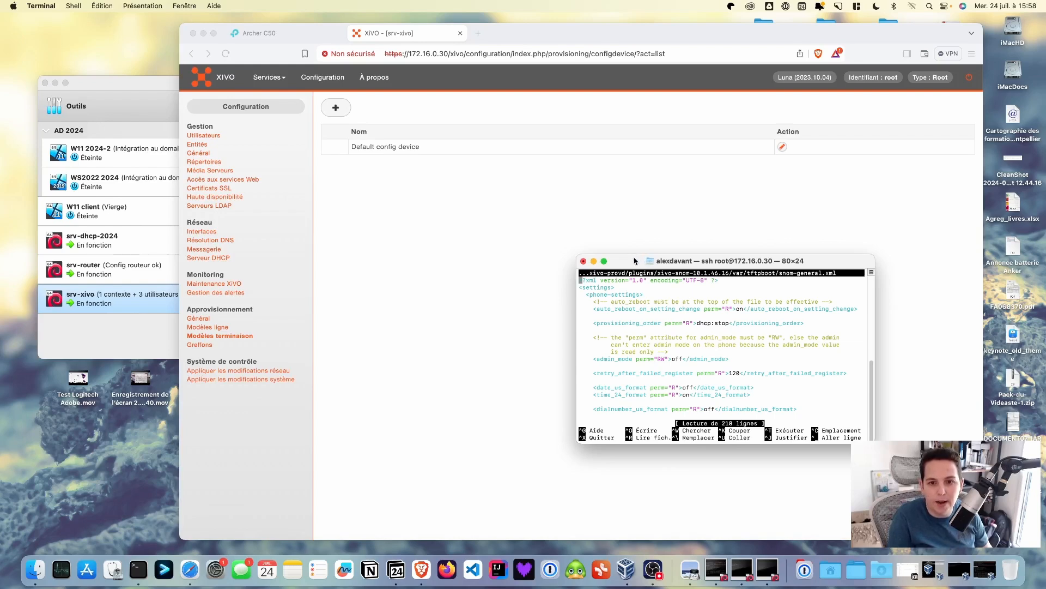
pyautogui.moveTo(635, 261); pyautogui.dragTo(454, 226)
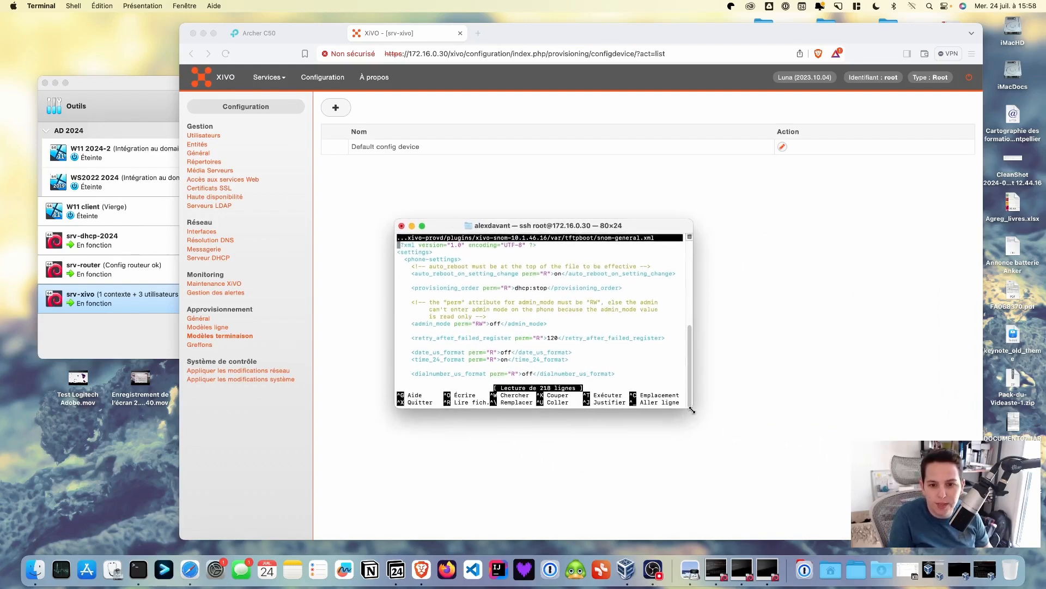
pyautogui.moveTo(694, 410); pyautogui.dragTo(828, 456)
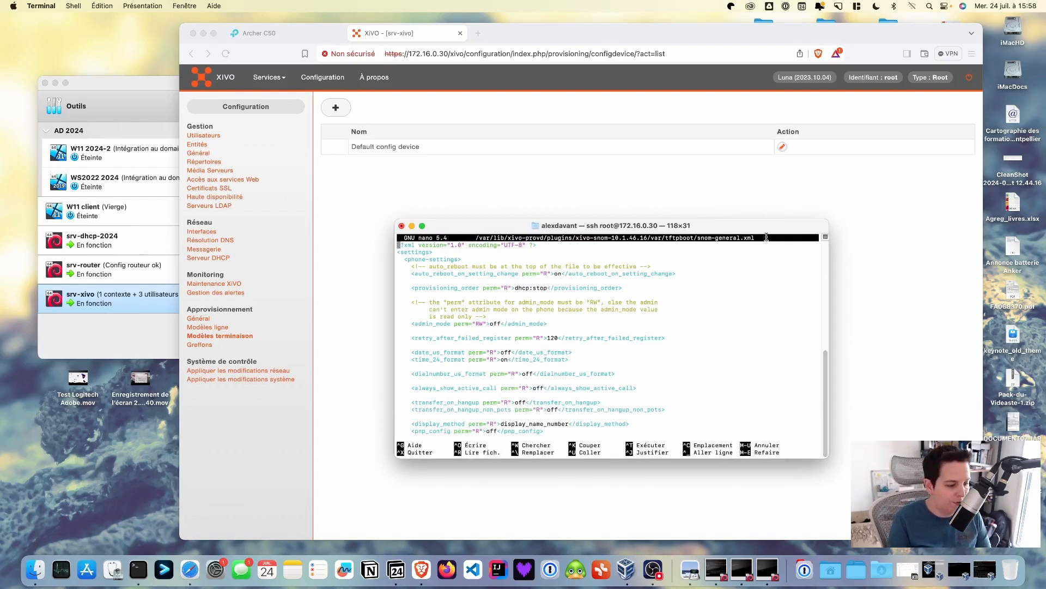
# Cut the provisioning_order dhcp:stop line and paste it back twice with Ctrl+K/Ctrl+U
pyautogui.press('Down')
pyautogui.press('Down')
pyautogui.press('Down')
pyautogui.press('Down')
pyautogui.press('Down')
pyautogui.press('Down')
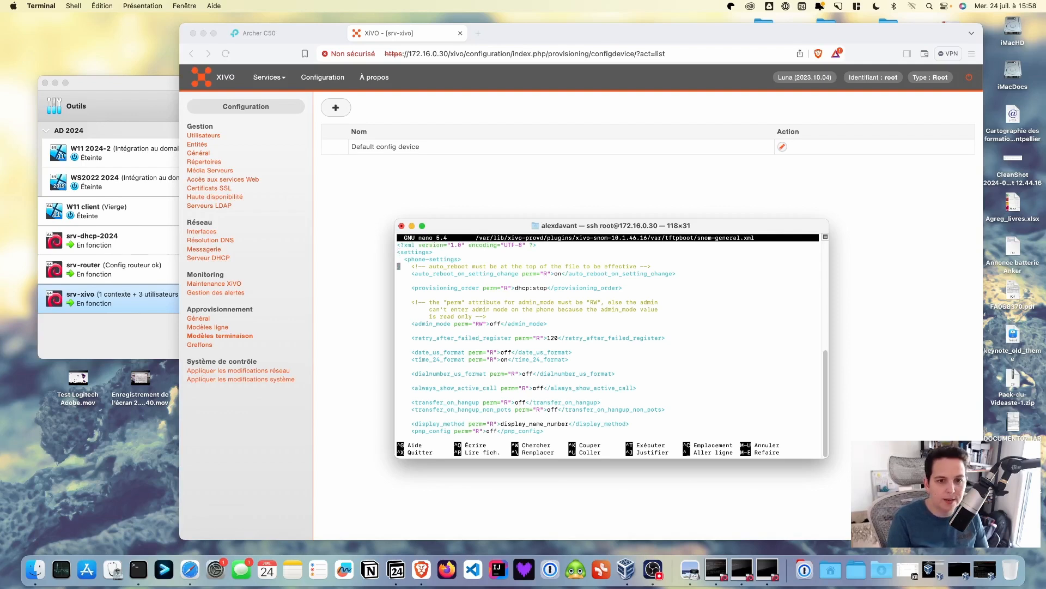
pyautogui.press('Right')
pyautogui.press('Right')
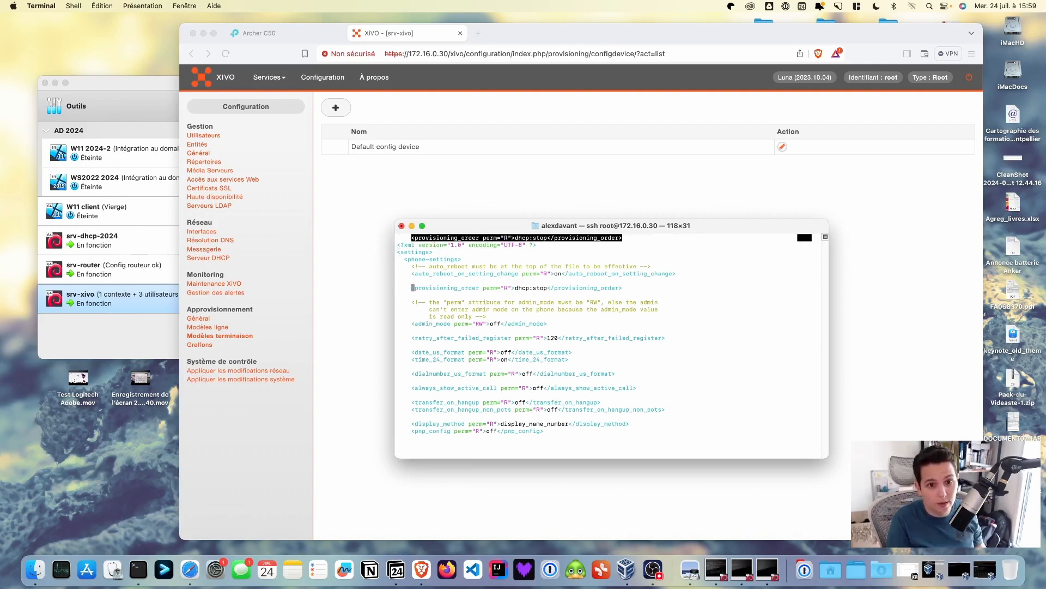
pyautogui.hotkey('shift', 'Right')
pyautogui.hotkey('shift', 'Right')
pyautogui.hotkey('shift', 'Right')
pyautogui.hotkey('shift', 'Right')
pyautogui.hotkey('shift', 'Right')
pyautogui.hotkey('shift', 'Right')
pyautogui.hotkey('shift', 'Right')
pyautogui.hotkey('shift', 'Right')
pyautogui.hotkey('shift', 'Right')
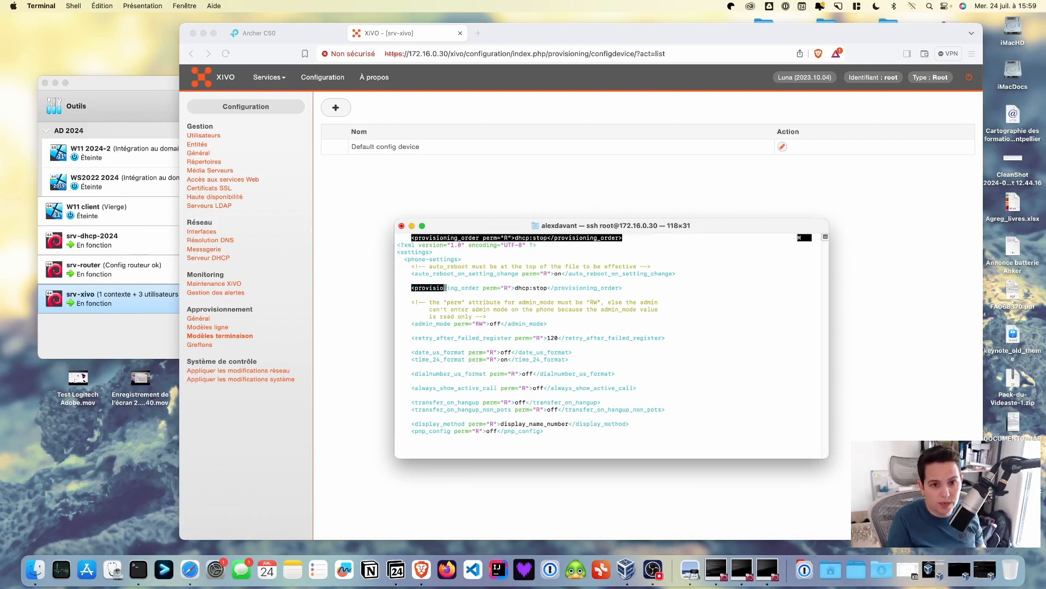
pyautogui.hotkey('shift', 'Right')
pyautogui.hotkey('shift', 'Right')
pyautogui.hotkey('shift', 'Right')
pyautogui.hotkey('shift', 'Right')
pyautogui.hotkey('shift', 'Right')
pyautogui.hotkey('shift', 'Right')
pyautogui.hotkey('shift', 'Right')
pyautogui.hotkey('shift', 'Right')
pyautogui.hotkey('shift', 'Right')
pyautogui.hotkey('shift', 'Right')
pyautogui.hotkey('shift', 'Right')
pyautogui.hotkey('shift', 'Right')
pyautogui.hotkey('shift', 'Right')
pyautogui.hotkey('shift', 'Right')
pyautogui.hotkey('shift', 'Right')
pyautogui.hotkey('shift', 'Right')
pyautogui.hotkey('shift', 'Right')
pyautogui.hotkey('shift', 'Right')
pyautogui.hotkey('shift', 'Right')
pyautogui.hotkey('shift', 'Right')
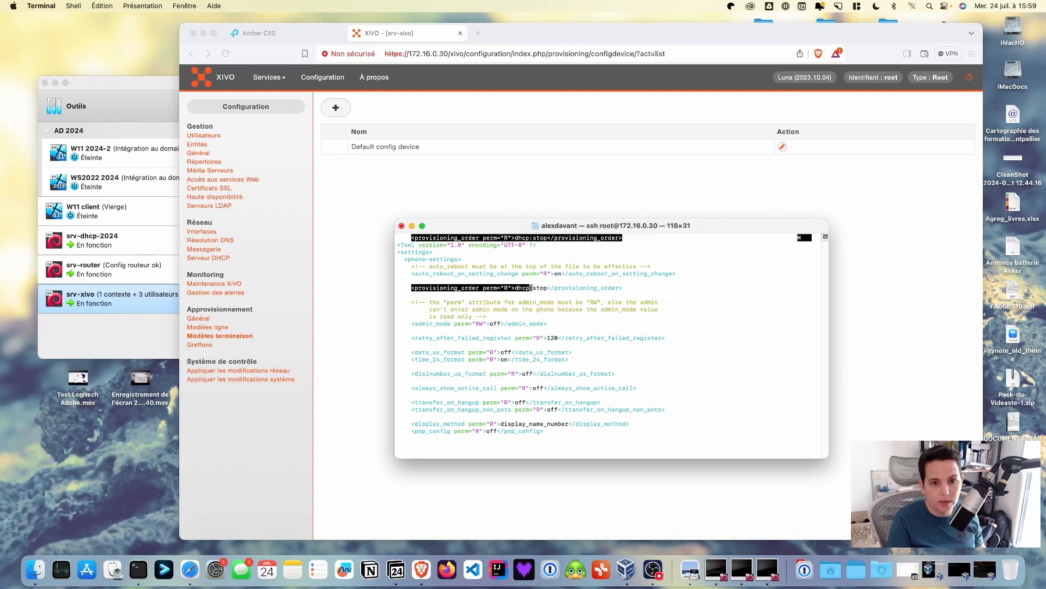
pyautogui.hotkey('shift', 'Right')
pyautogui.hotkey('shift', 'Right')
pyautogui.hotkey('shift', 'Right')
pyautogui.hotkey('shift', 'Right')
pyautogui.hotkey('shift', 'Right')
pyautogui.hotkey('shift', 'Right')
pyautogui.hotkey('shift', 'Right')
pyautogui.hotkey('shift', 'Right')
pyautogui.hotkey('shift', 'Right')
pyautogui.hotkey('shift', 'Right')
pyautogui.hotkey('shift', 'Right')
pyautogui.hotkey('shift', 'Right')
pyautogui.hotkey('shift', 'Right')
pyautogui.hotkey('shift', 'Right')
pyautogui.hotkey('shift', 'Right')
pyautogui.hotkey('shift', 'Right')
pyautogui.hotkey('shift', 'Right')
pyautogui.hotkey('shift', 'Right')
pyautogui.hotkey('shift', 'Right')
pyautogui.hotkey('shift', 'Right')
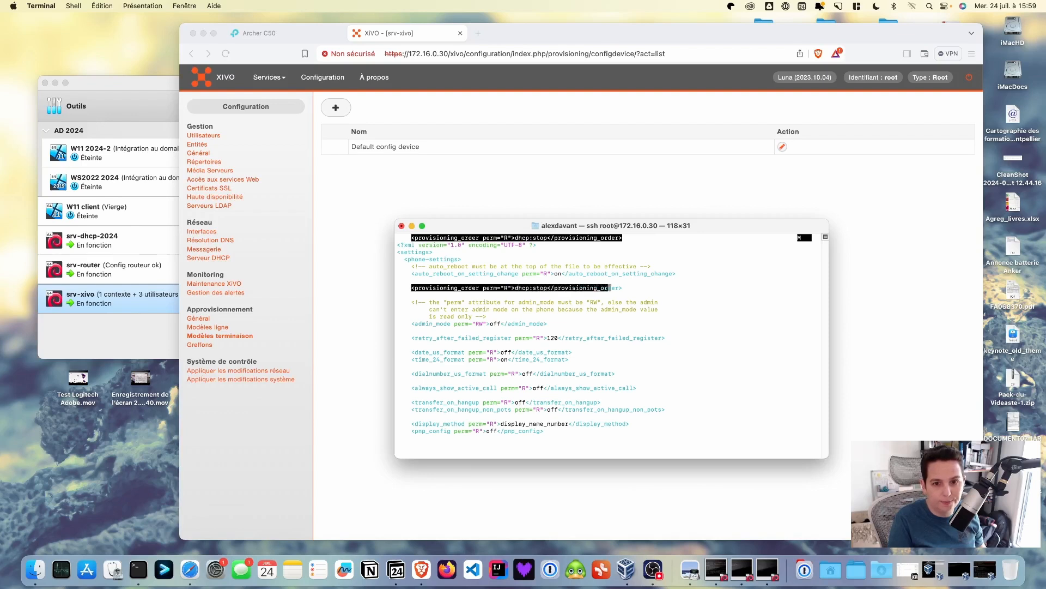
pyautogui.hotkey('shift', 'Right')
pyautogui.hotkey('shift', 'Right')
pyautogui.hotkey('shift', 'Right')
pyautogui.hotkey('shift', 'Right')
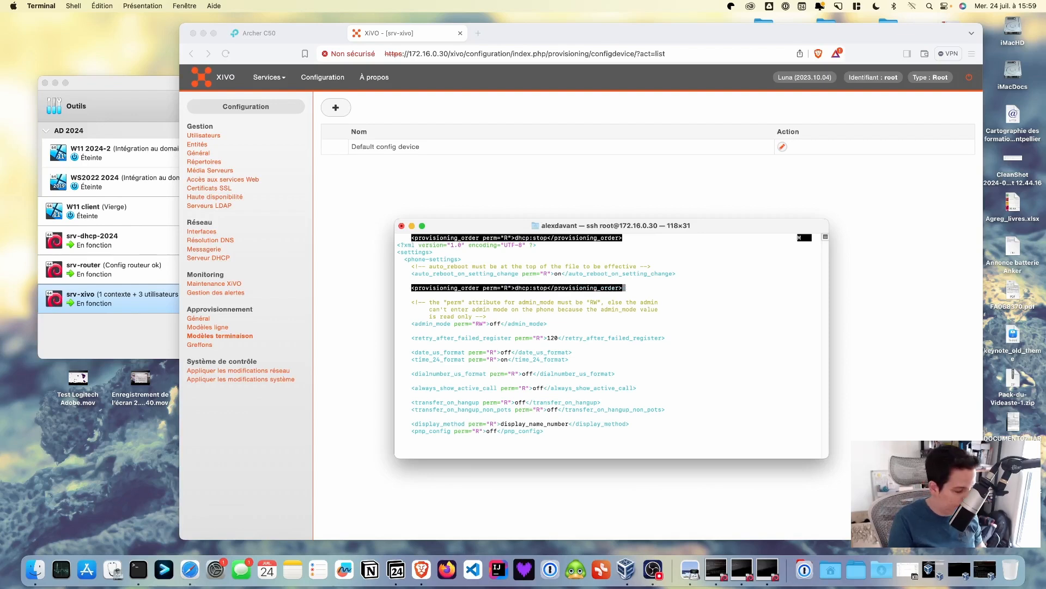
pyautogui.hotkey('ctrl', 'k')
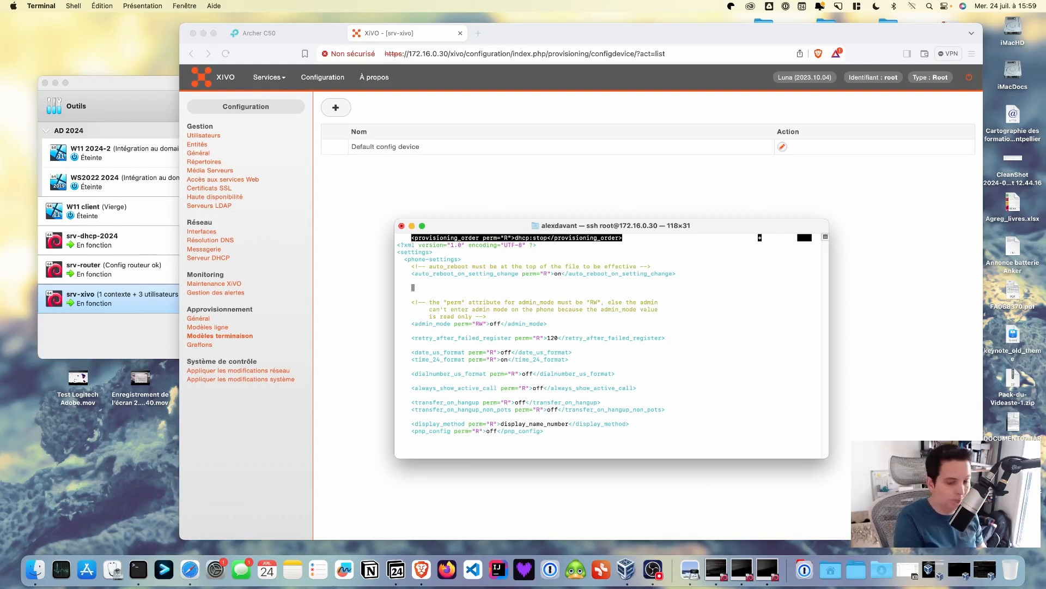
pyautogui.hotkey('ctrl', 'u')
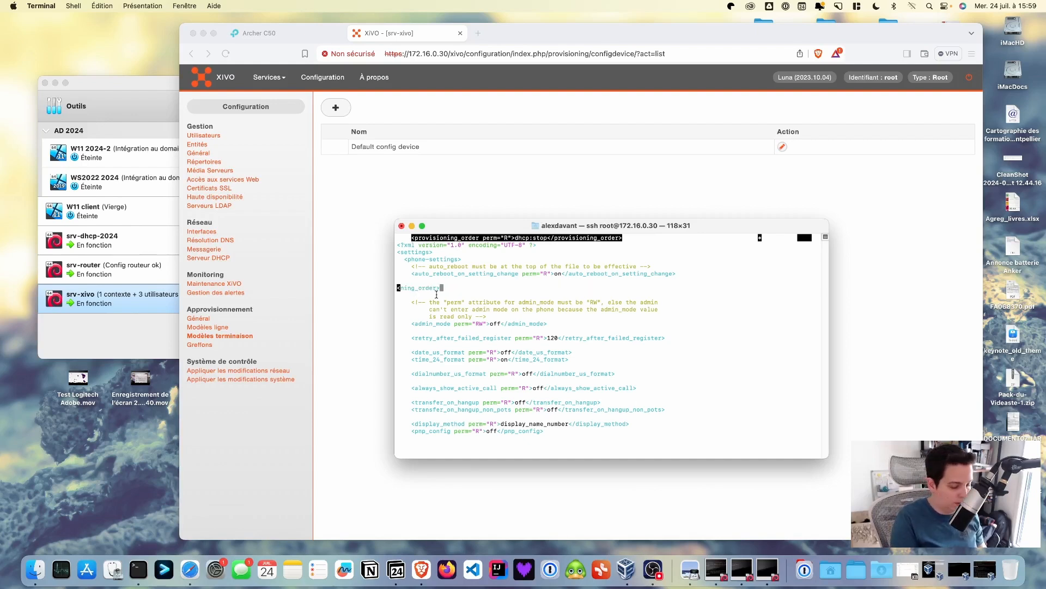
# Put the second provisioning_order copy on its own line, aligned with the first
pyautogui.press('Left')
pyautogui.press('Left')
pyautogui.press('Left')
pyautogui.press('Left')
pyautogui.press('Left')
pyautogui.press('Left')
pyautogui.press('Left')
pyautogui.press('Left')
pyautogui.press('Left')
pyautogui.press('Left')
pyautogui.press('Left')
pyautogui.press('Left')
pyautogui.press('Left')
pyautogui.press('Left')
pyautogui.press('Left')
pyautogui.press('Left')
pyautogui.press('Left')
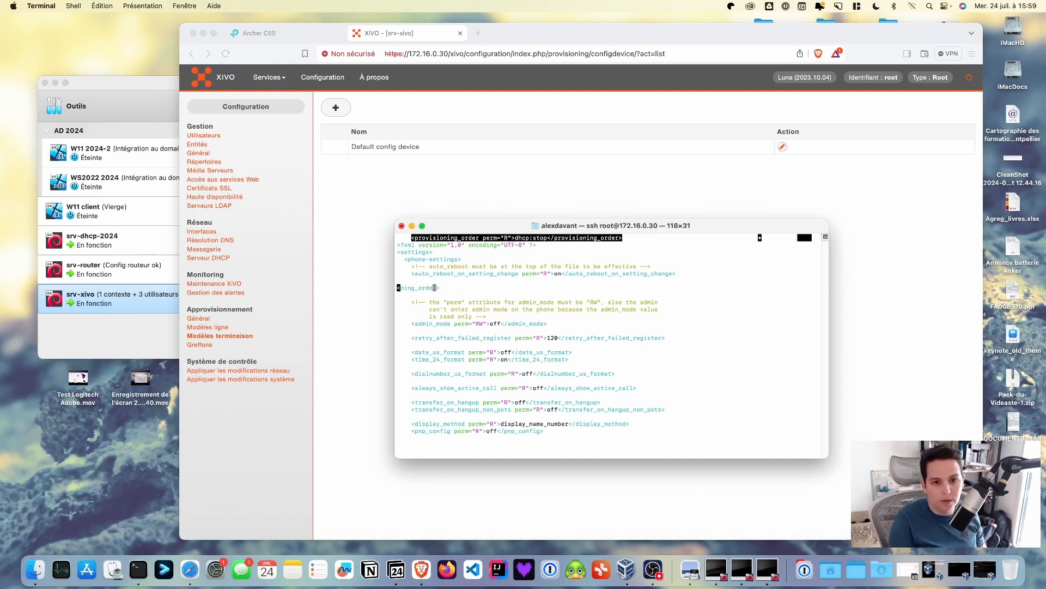
pyautogui.press('Left')
pyautogui.press('Left')
pyautogui.press('Left')
pyautogui.press('Left')
pyautogui.press('Left')
pyautogui.press('Left')
pyautogui.press('Left')
pyautogui.press('Left')
pyautogui.press('Left')
pyautogui.press('Left')
pyautogui.press('Left')
pyautogui.press('Left')
pyautogui.press('Left')
pyautogui.press('Left')
pyautogui.press('Left')
pyautogui.press('Left')
pyautogui.press('Left')
pyautogui.press('Left')
pyautogui.press('Left')
pyautogui.press('Left')
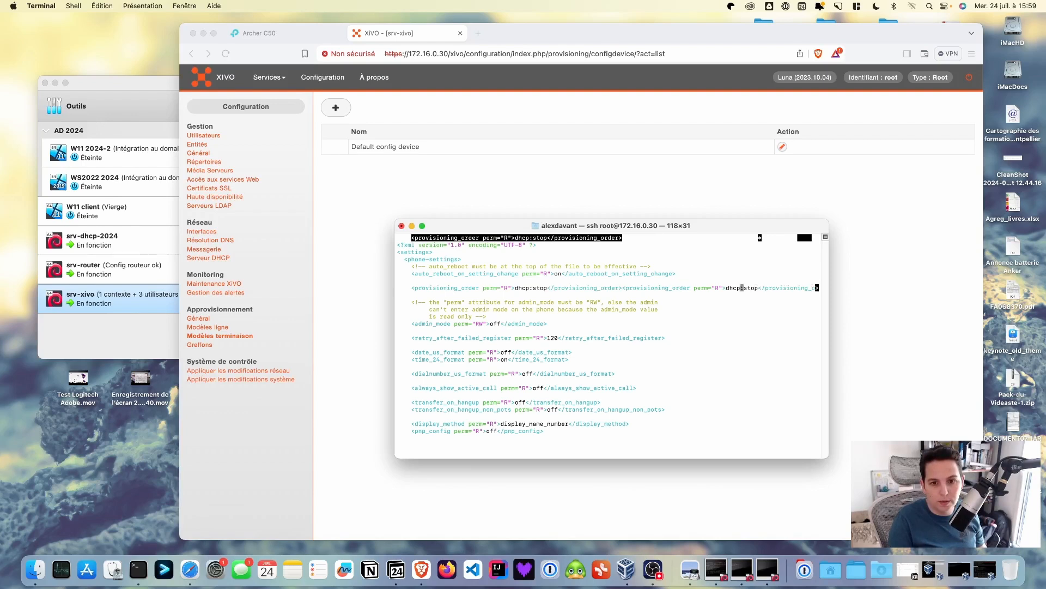
pyautogui.press('Left')
pyautogui.press('Left')
pyautogui.press('Left')
pyautogui.press('Left')
pyautogui.press('Left')
pyautogui.press('Left')
pyautogui.press('Left')
pyautogui.press('Left')
pyautogui.press('Left')
pyautogui.press('Left')
pyautogui.press('Left')
pyautogui.press('Left')
pyautogui.press('Left')
pyautogui.press('Left')
pyautogui.press('Left')
pyautogui.press('Left')
pyautogui.press('Left')
pyautogui.press('Left')
pyautogui.press('Left')
pyautogui.press('Left')
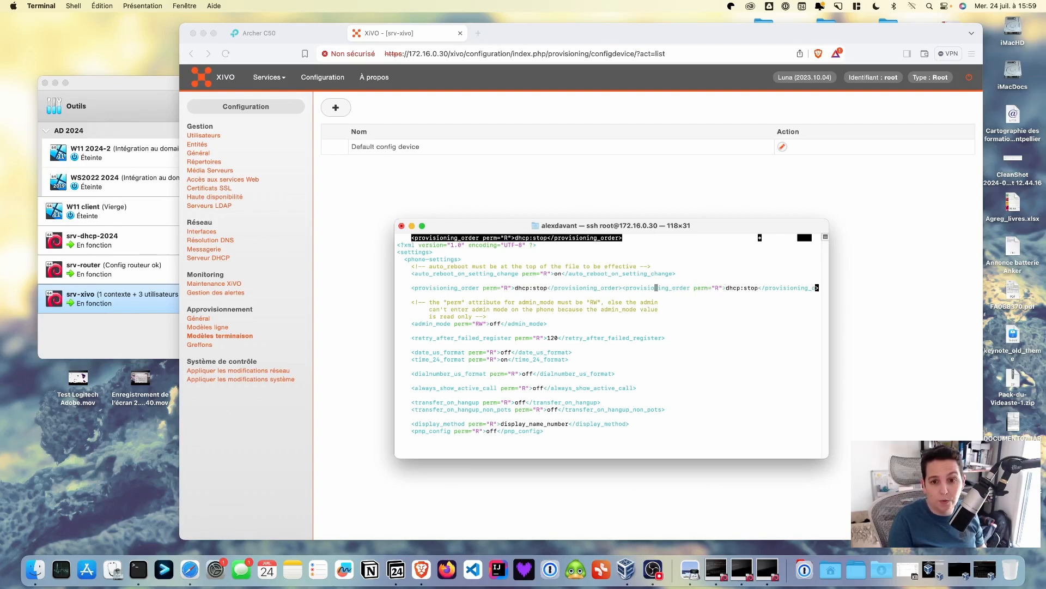
pyautogui.press('Return')
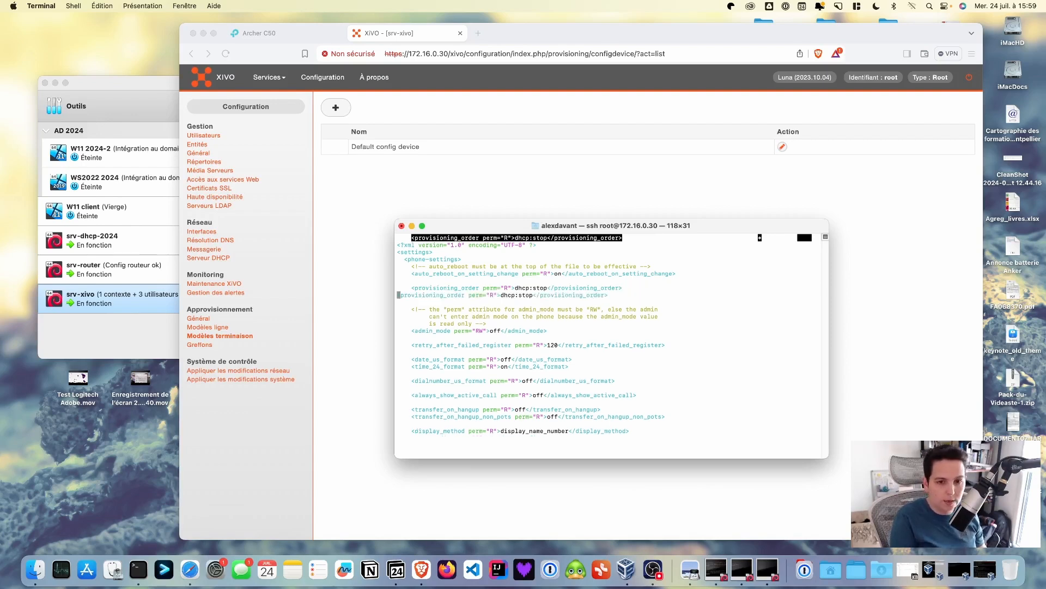
pyautogui.press('Tab')
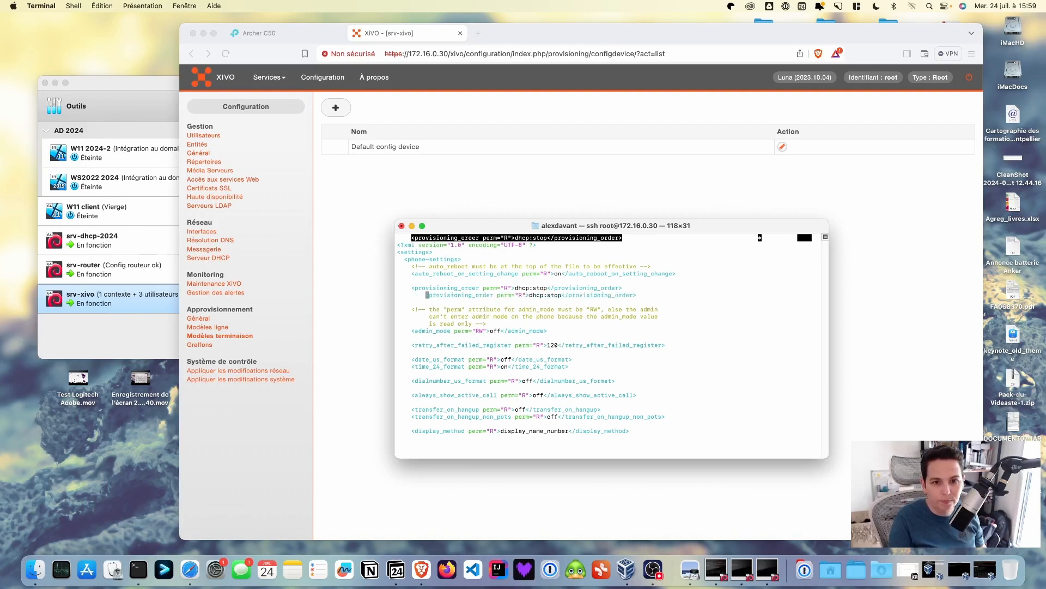
pyautogui.press('BackSpace')
pyautogui.press('BackSpace')
pyautogui.press('BackSpace')
pyautogui.press('BackSpace')
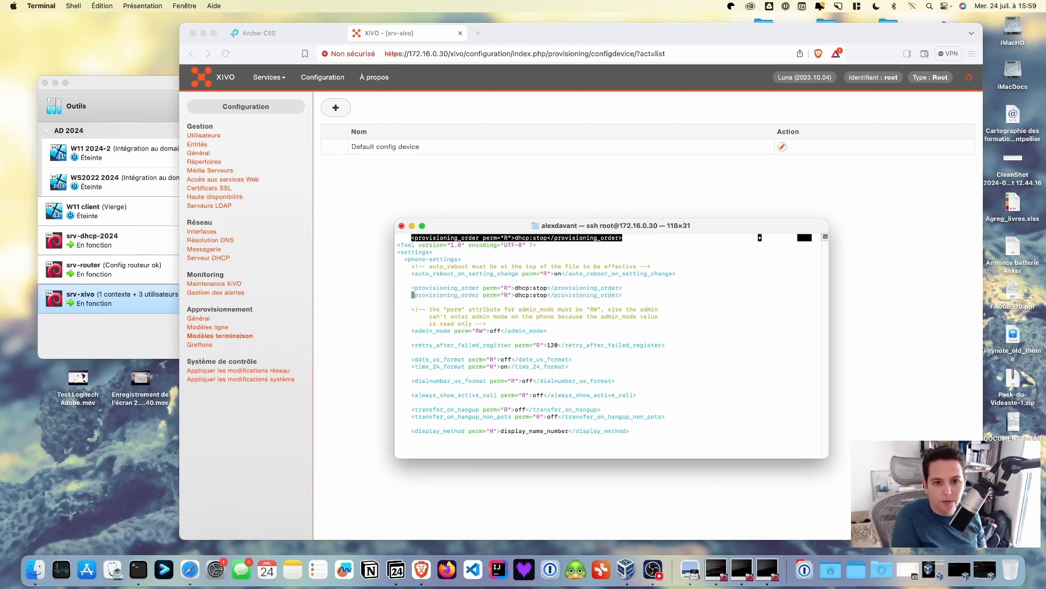
pyautogui.press('Up')
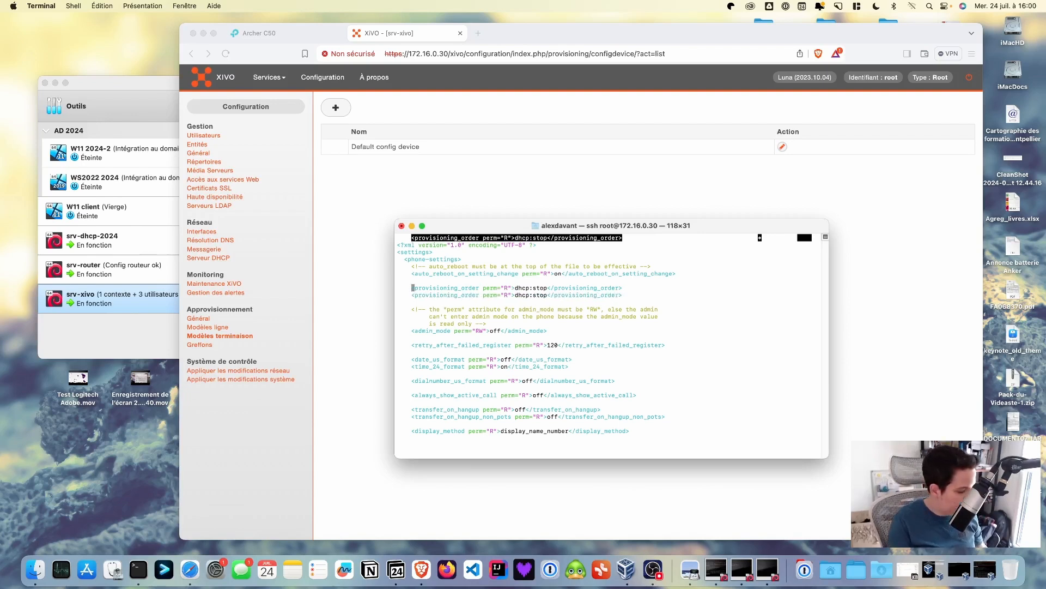
# Wrap the original dhcp:stop provisioning_order line in <!-- --> comment markers
pyautogui.write('<')
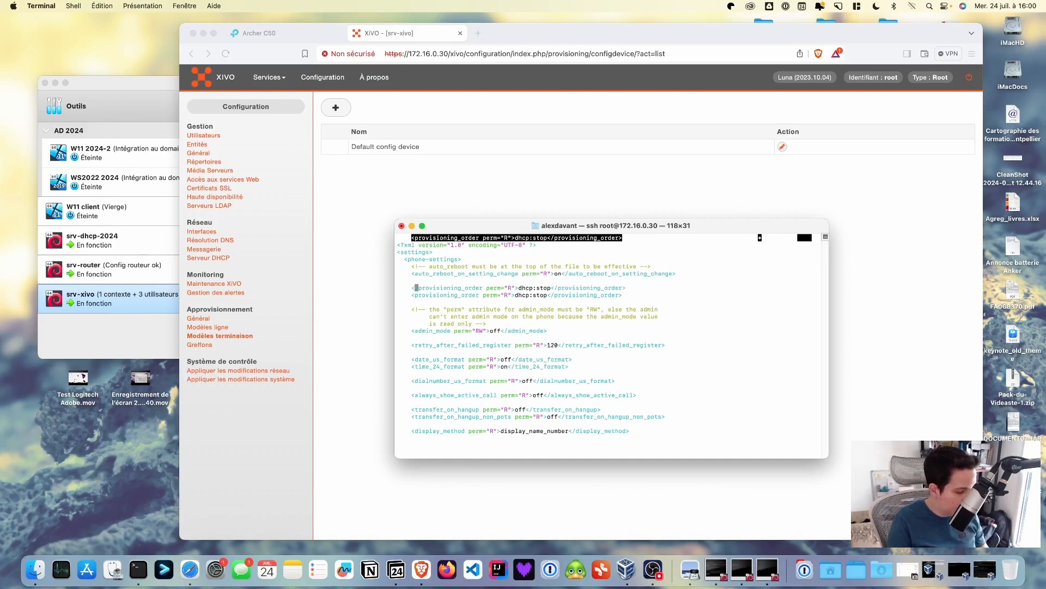
pyautogui.write('!--<')
pyautogui.press('Right')
pyautogui.press('Right')
pyautogui.press('Right')
pyautogui.press('Right')
pyautogui.press('Right')
pyautogui.press('Right')
pyautogui.press('Right')
pyautogui.press('Right')
pyautogui.press('Right')
pyautogui.press('Right')
pyautogui.press('Right')
pyautogui.press('Right')
pyautogui.press('Right')
pyautogui.press('Right')
pyautogui.press('Right')
pyautogui.press('Right')
pyautogui.press('Right')
pyautogui.press('Right')
pyautogui.press('Right')
pyautogui.press('Right')
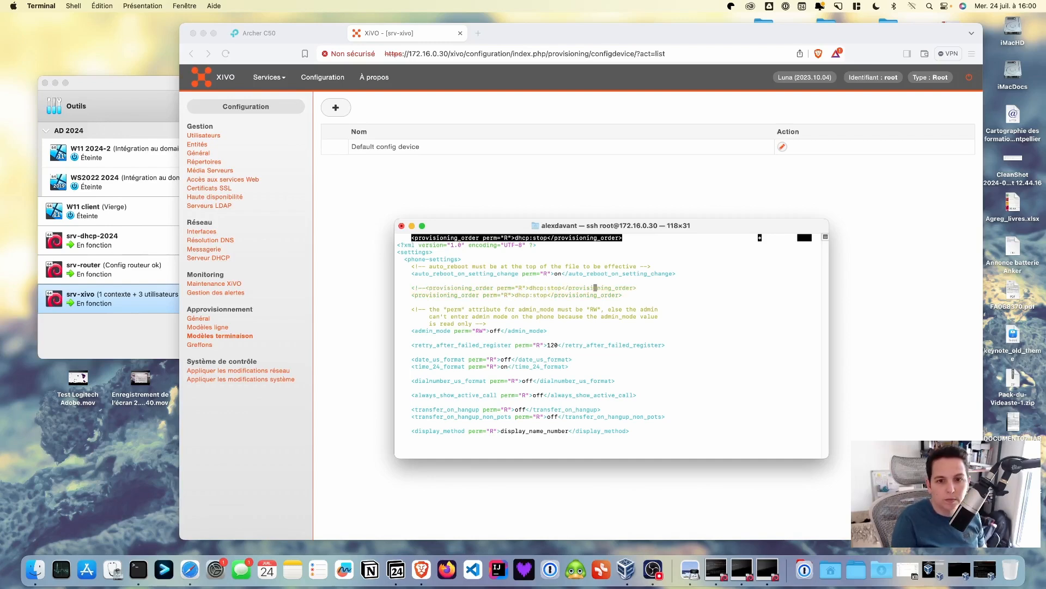
pyautogui.write('-->>')
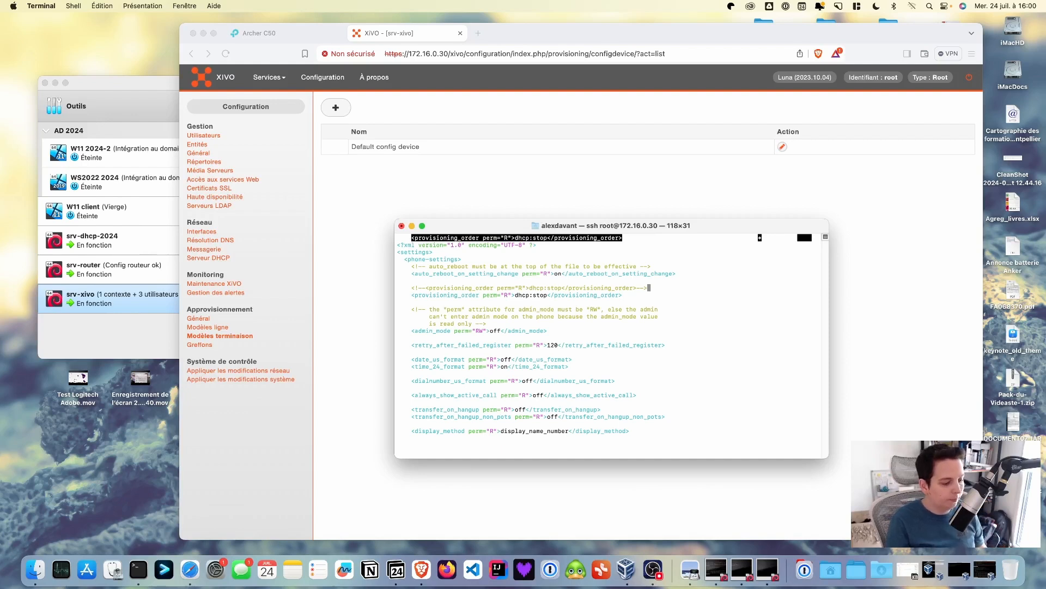
# Change the copy's value to redirection:proceed dhcp:proceed and save snom-general.xml
pyautogui.press('Down')
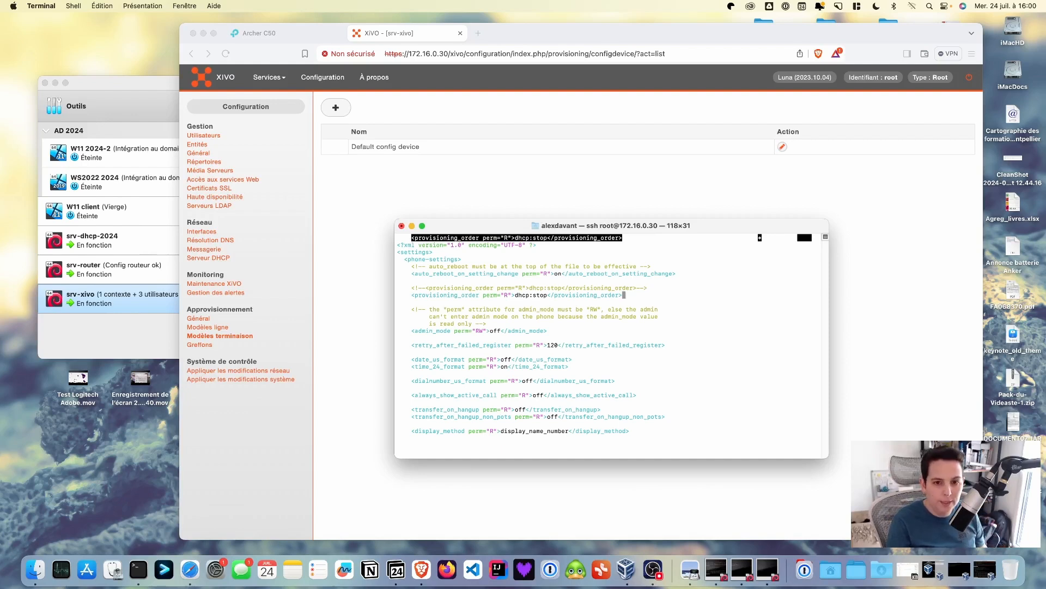
pyautogui.press('Left')
pyautogui.press('Left')
pyautogui.press('Left')
pyautogui.press('Left')
pyautogui.press('Left')
pyautogui.press('Left')
pyautogui.press('Left')
pyautogui.press('Left')
pyautogui.press('Left')
pyautogui.press('Left')
pyautogui.press('Left')
pyautogui.press('Left')
pyautogui.press('Left')
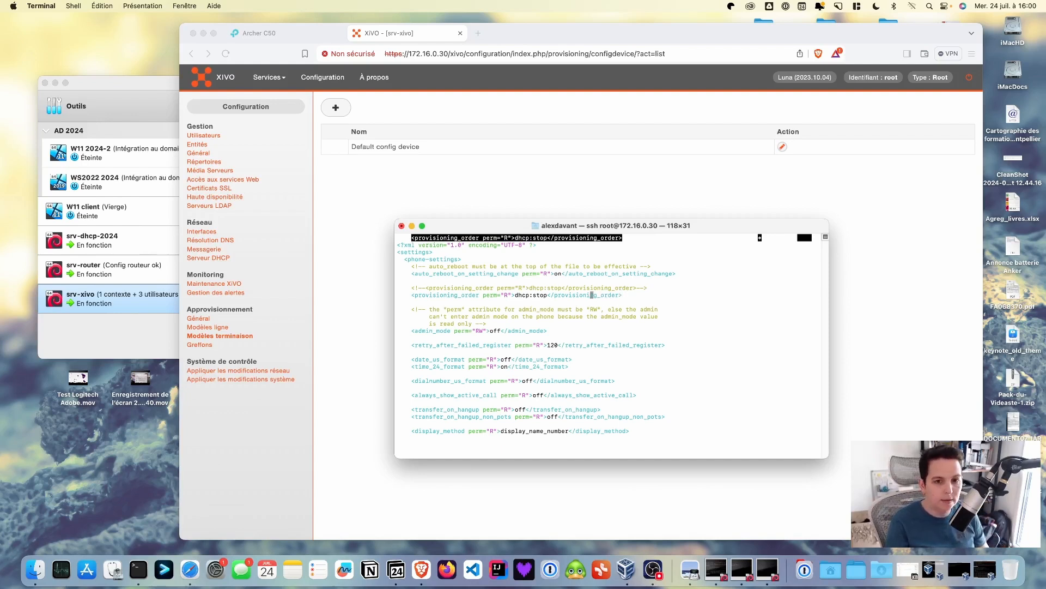
pyautogui.press('Left')
pyautogui.press('Left')
pyautogui.press('Left')
pyautogui.press('Left')
pyautogui.press('Left')
pyautogui.press('Left')
pyautogui.press('Left')
pyautogui.press('Left')
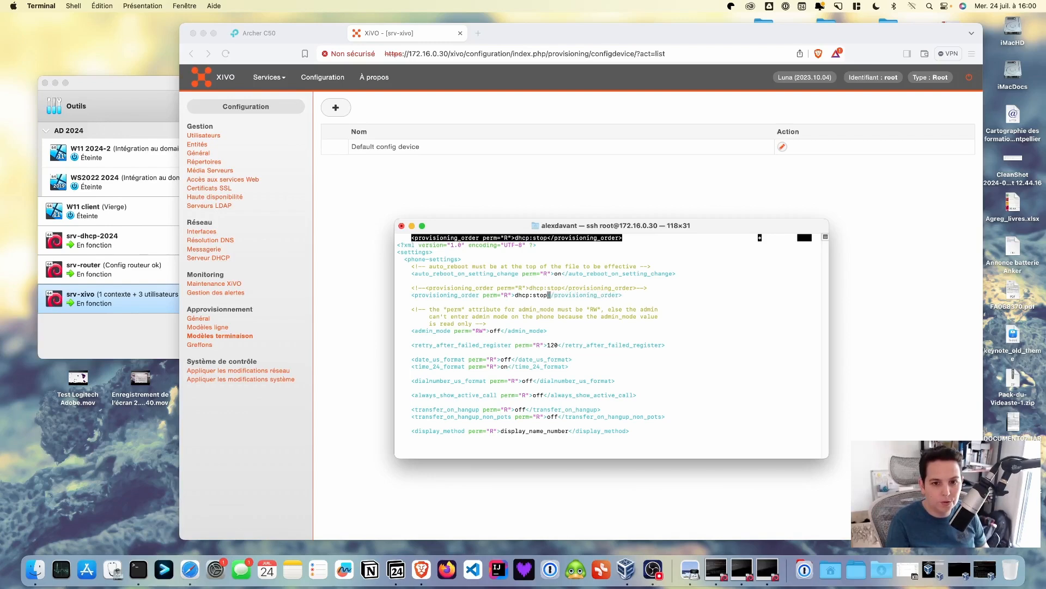
pyautogui.press('BackSpace')
pyautogui.press('BackSpace')
pyautogui.press('BackSpace')
pyautogui.press('BackSpace')
pyautogui.press('BackSpace')
pyautogui.press('BackSpace')
pyautogui.press('BackSpace')
pyautogui.press('BackSpace')
pyautogui.press('BackSpace')
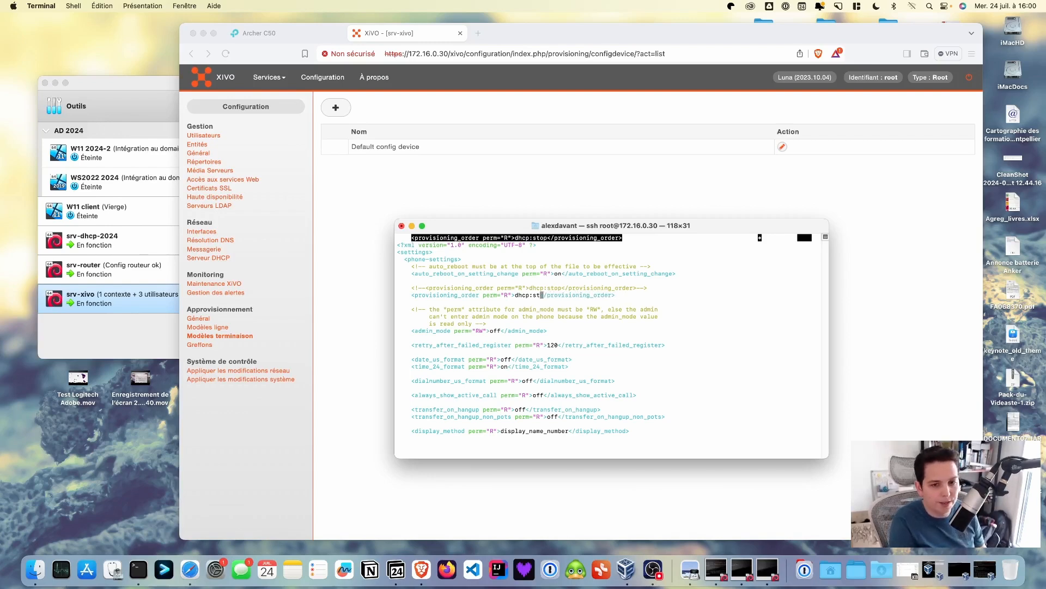
pyautogui.write('redire')
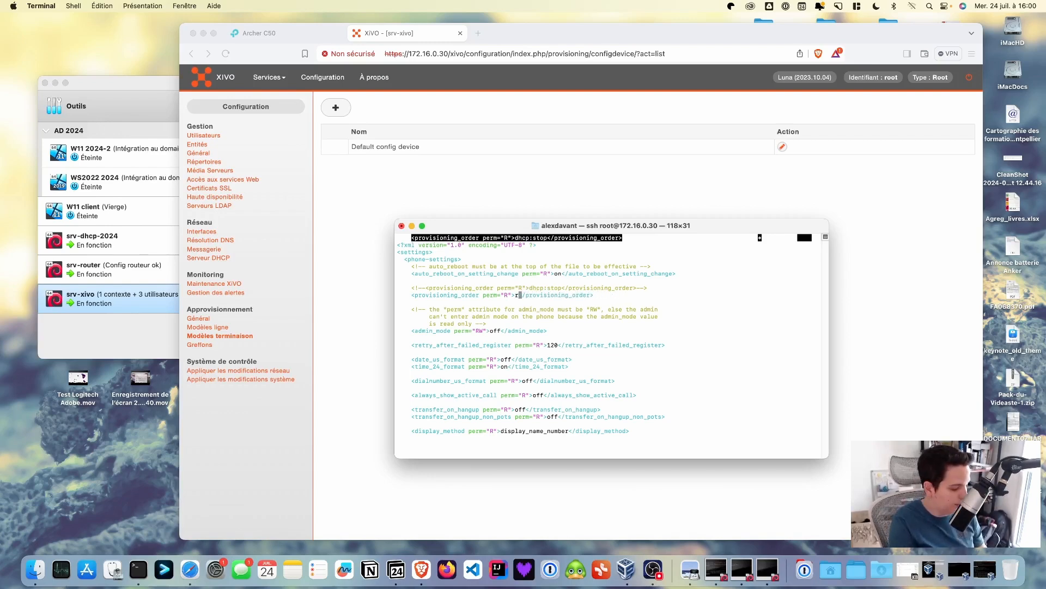
pyautogui.write('ction:pro')
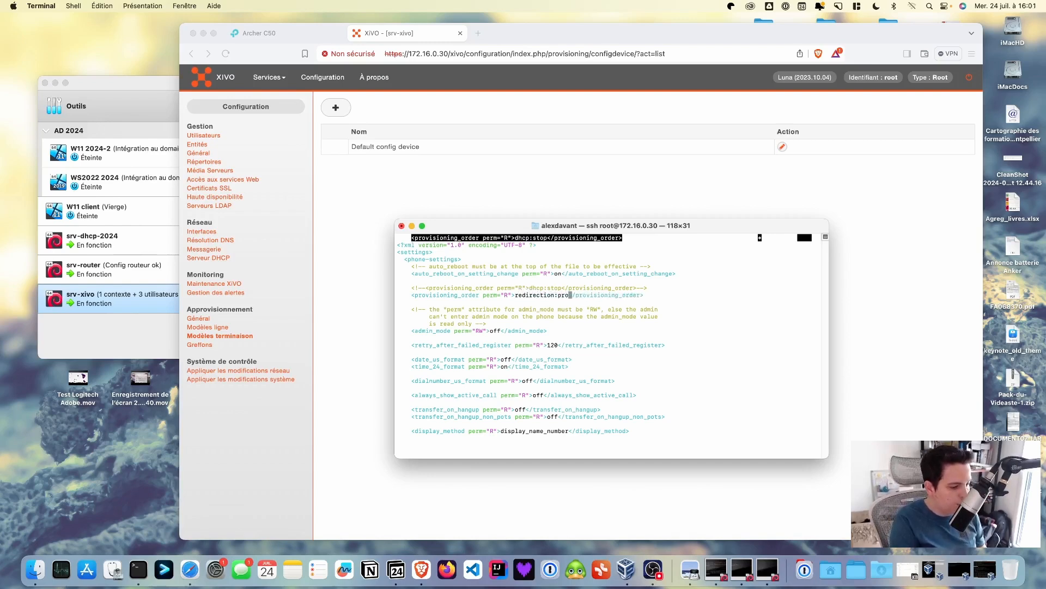
pyautogui.write('ceed dh')
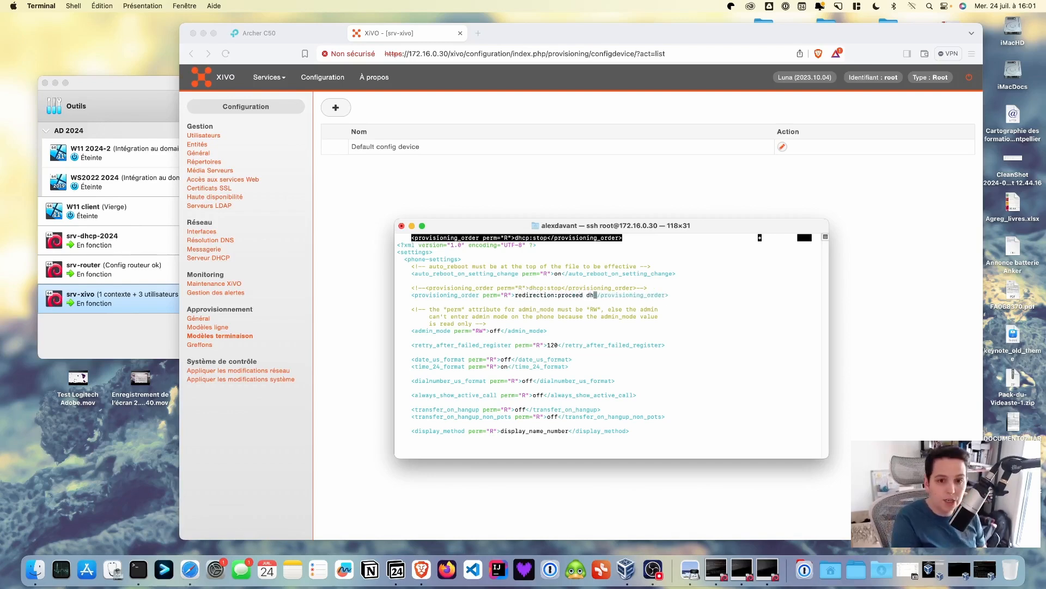
pyautogui.write('cp')
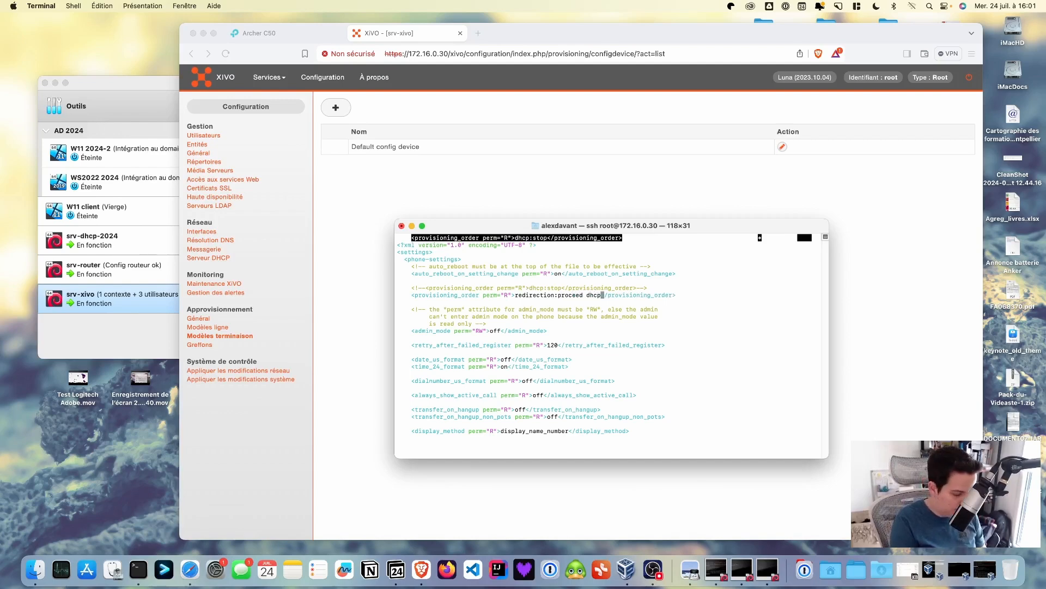
pyautogui.write(':proce')
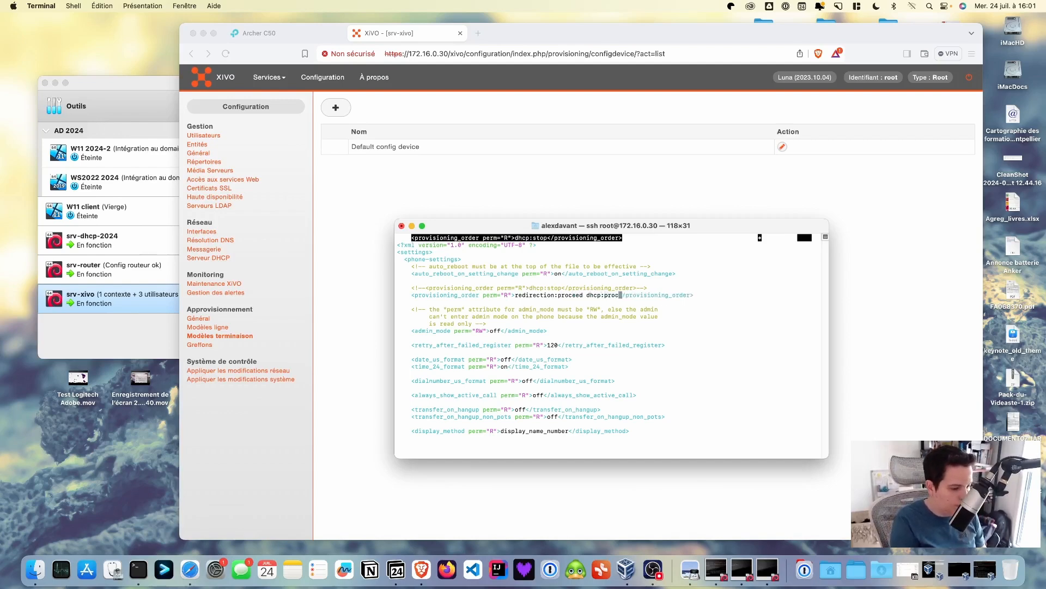
pyautogui.write('ed')
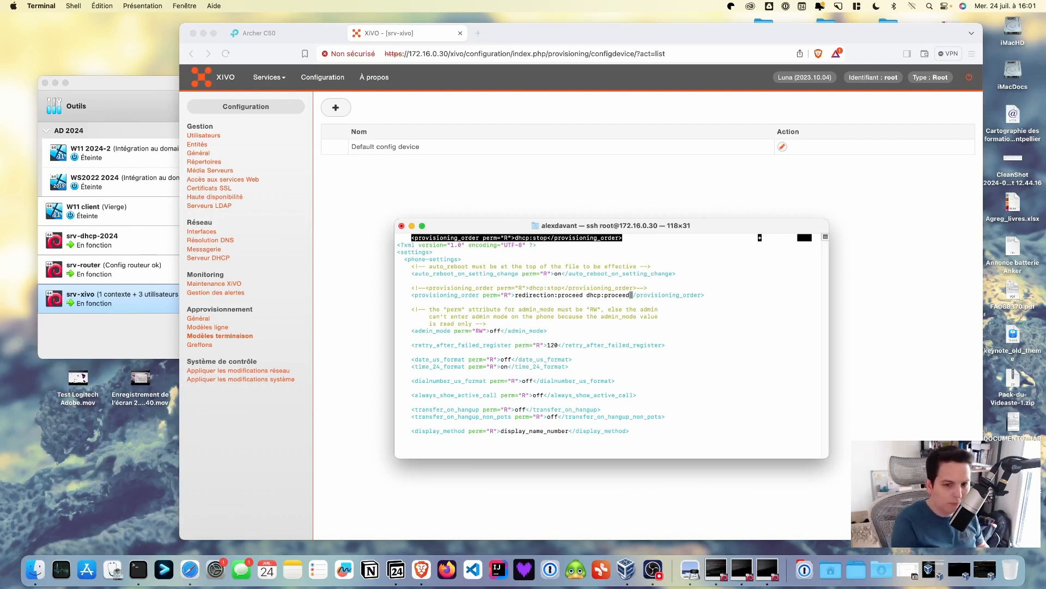
pyautogui.hotkey('ctrl', 'o')
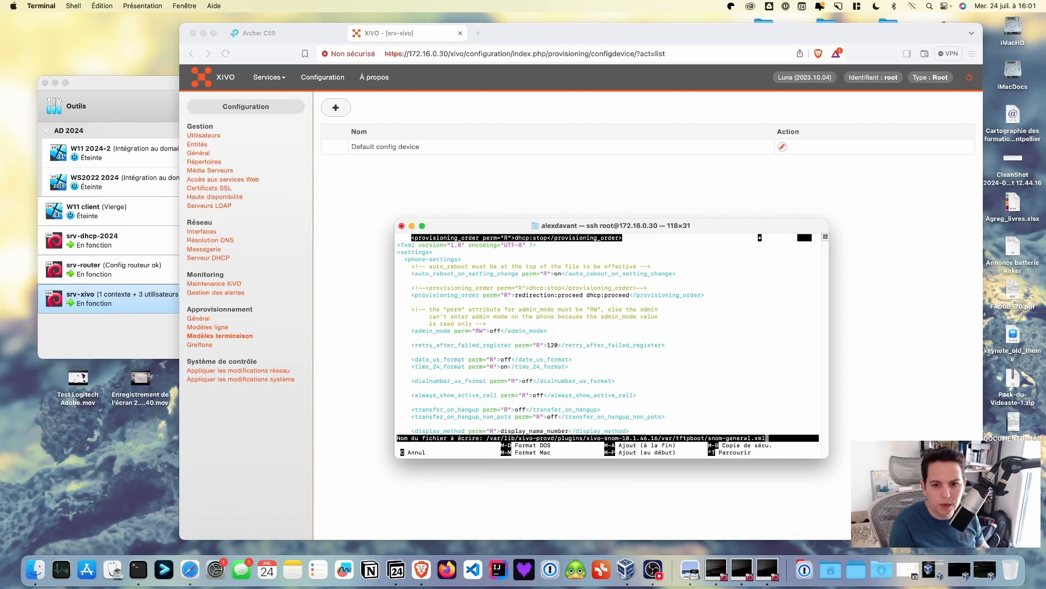
pyautogui.press('Return')
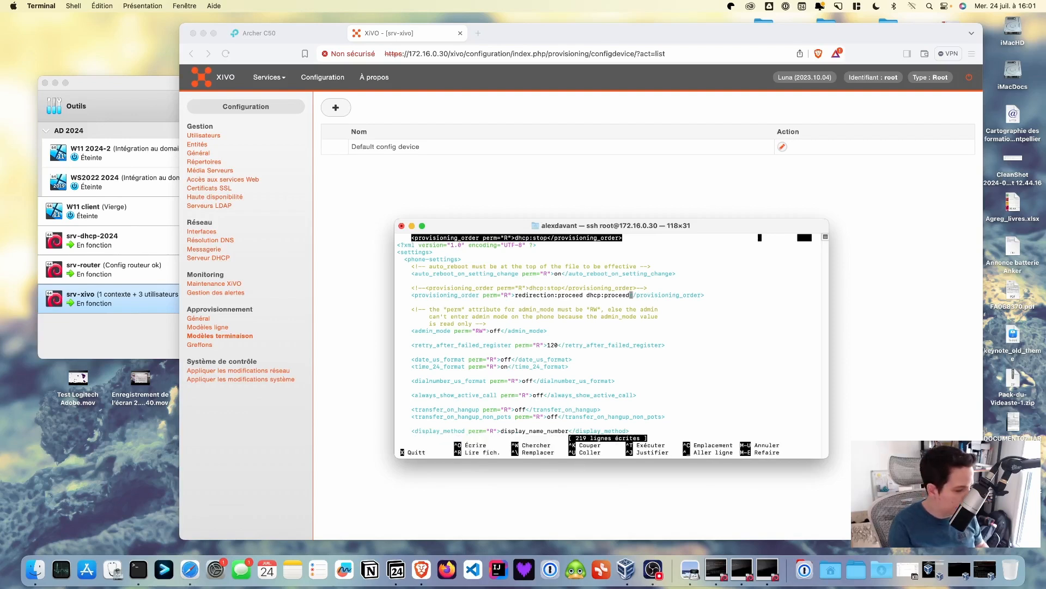
# Exit nano and open a new empty Brave tab next to XiVO
pyautogui.hotkey('ctrl', 'x')
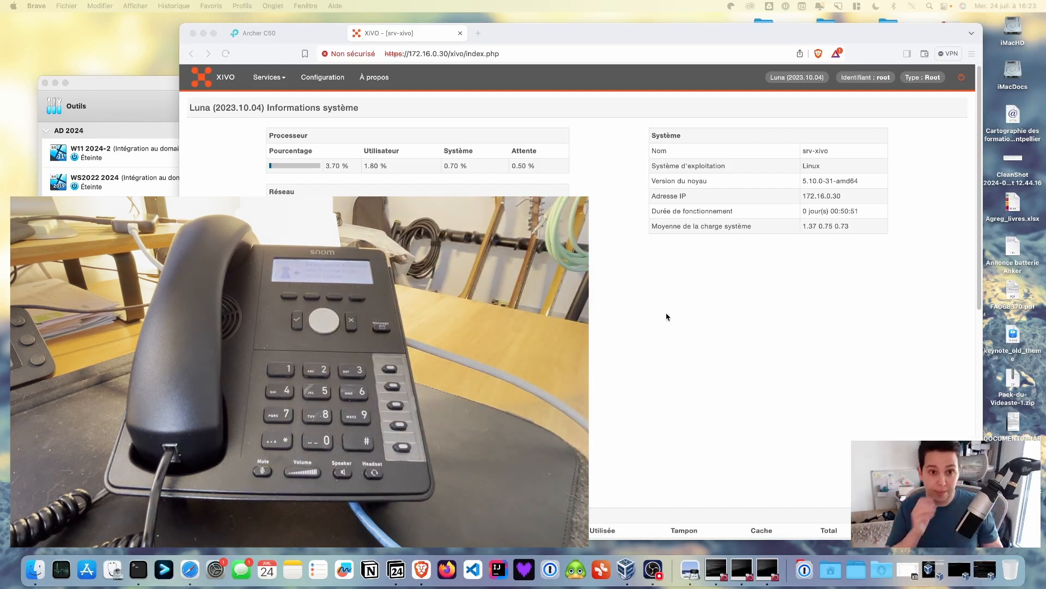
pyautogui.click(478, 34)
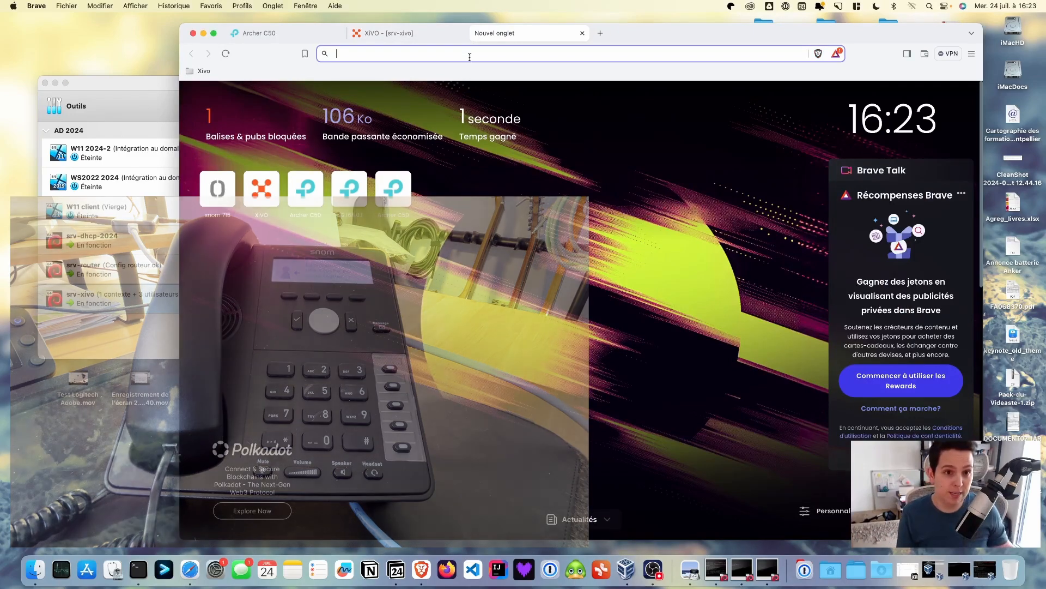
# Load the Snom 715 phone's web interface at 172.16.0.60
pyautogui.write('172.1')
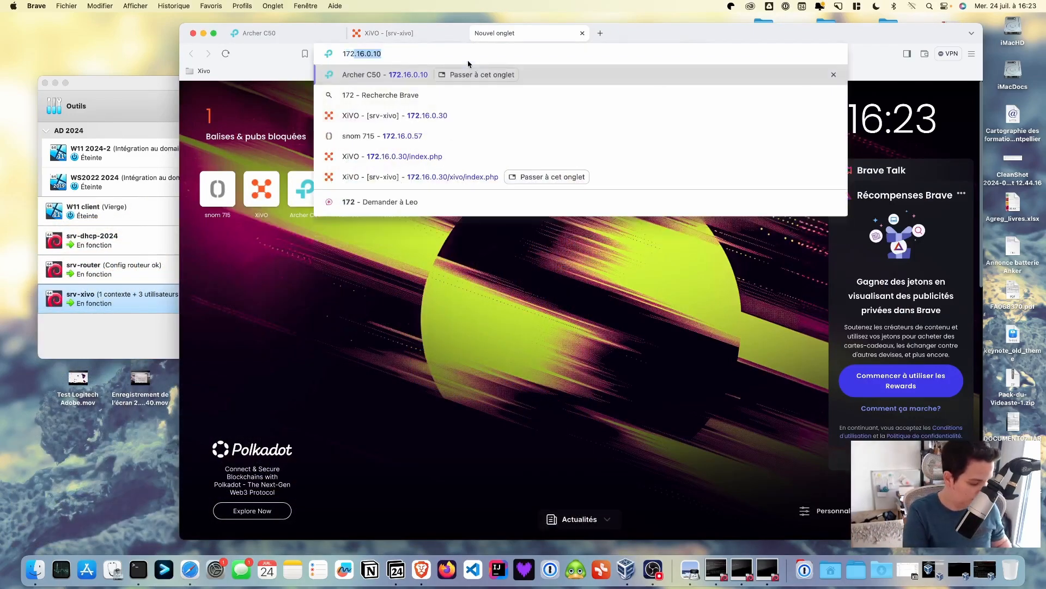
pyautogui.write('6.0.')
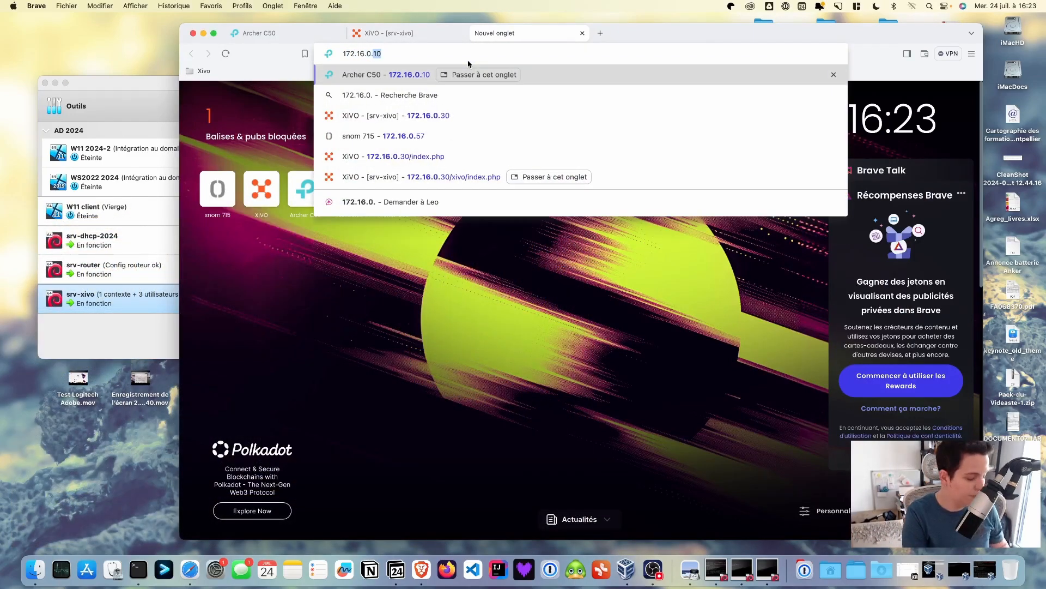
pyautogui.write('60')
pyautogui.press('Return')
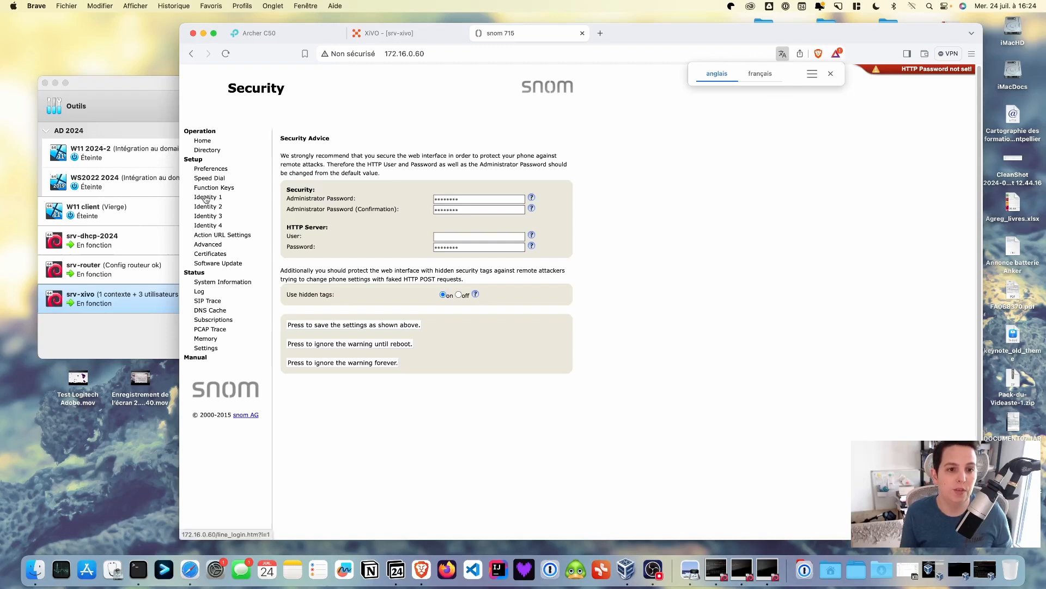
# Set the phone's Advanced > Update policy to Update automatically
pyautogui.click(215, 249)
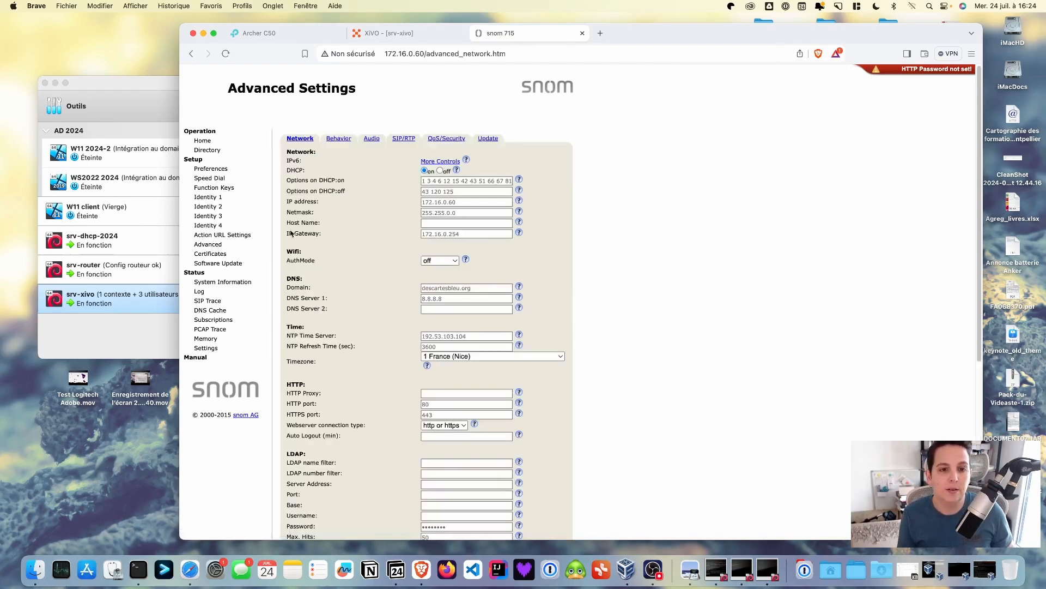
pyautogui.click(489, 139)
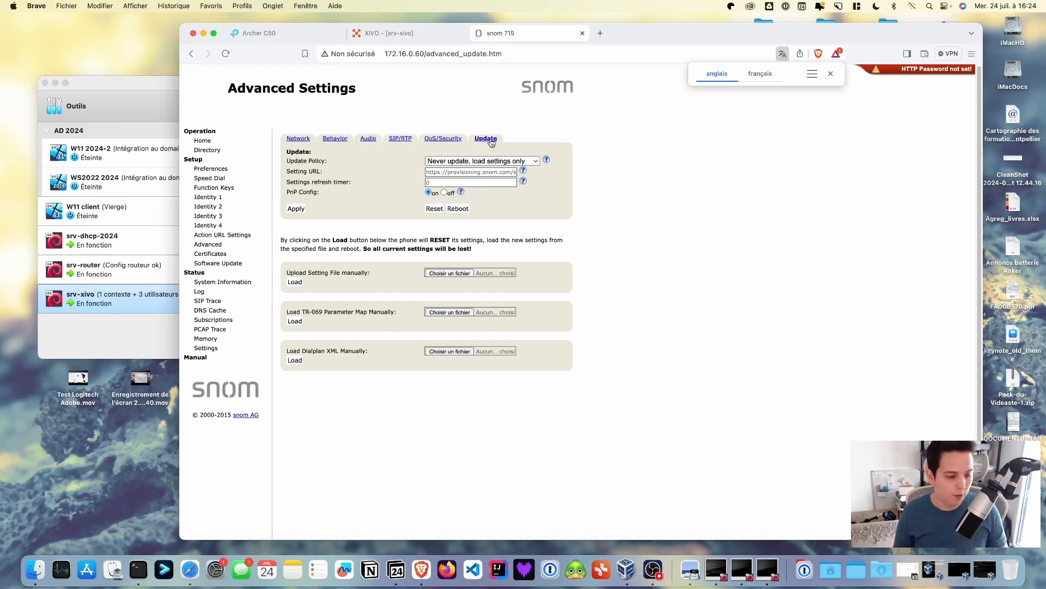
pyautogui.click(537, 161)
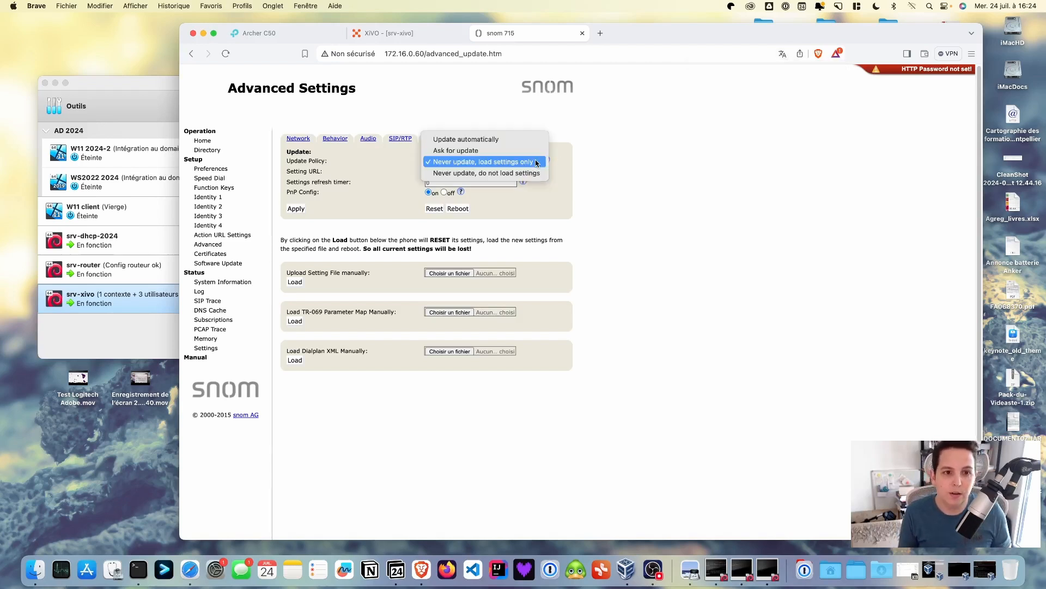
pyautogui.click(496, 141)
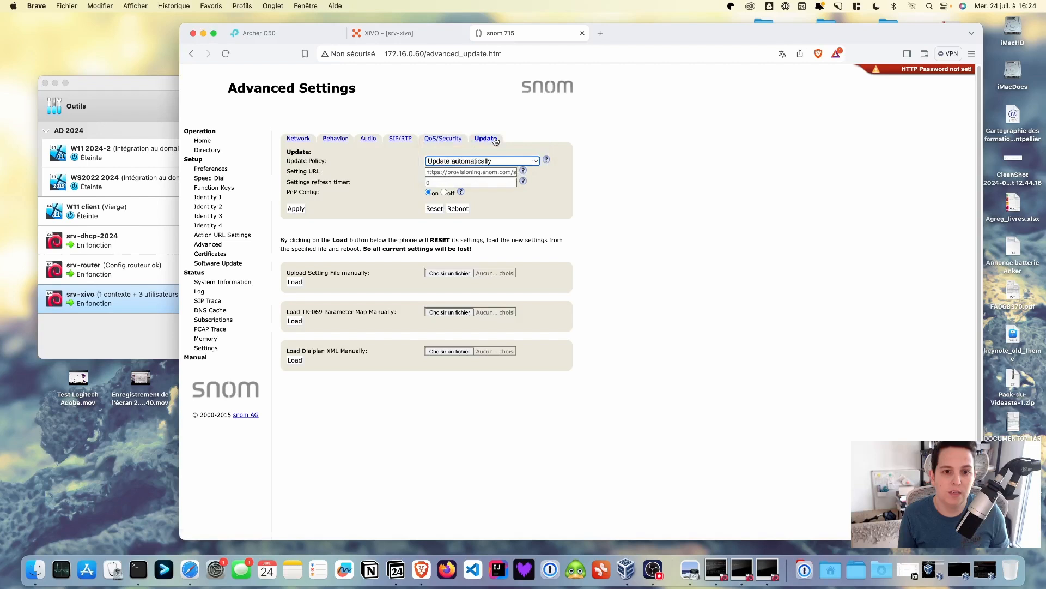
pyautogui.click(430, 171)
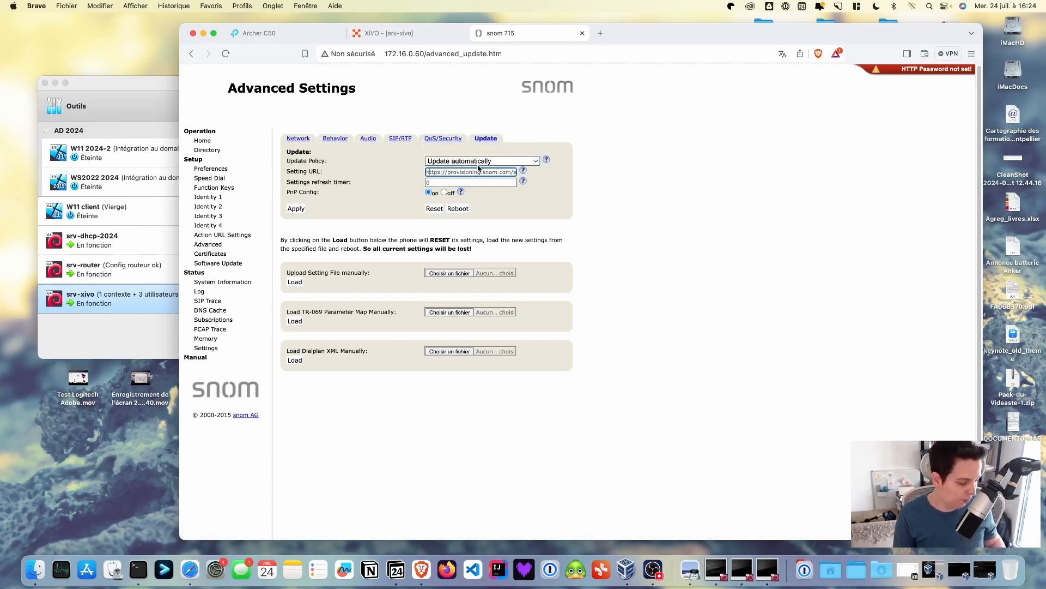
pyautogui.write('http')
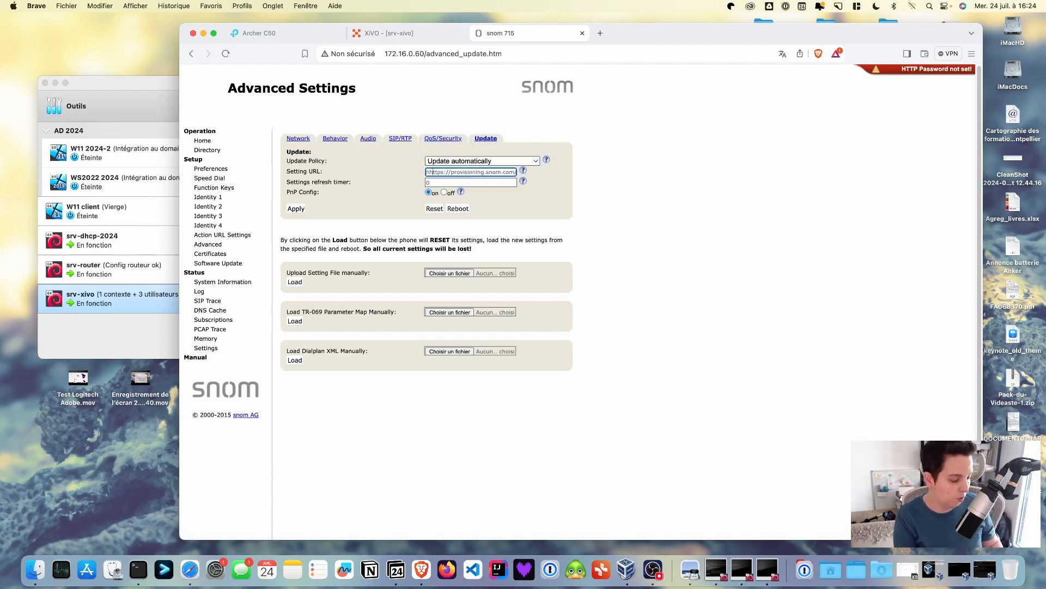
pyautogui.write('://17')
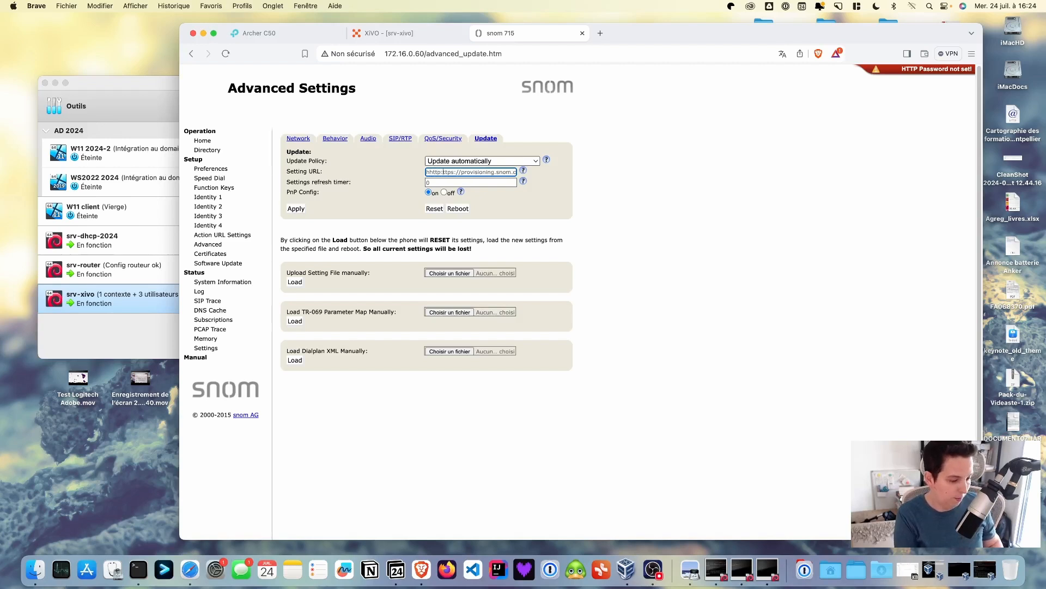
pyautogui.write('2.16.0.')
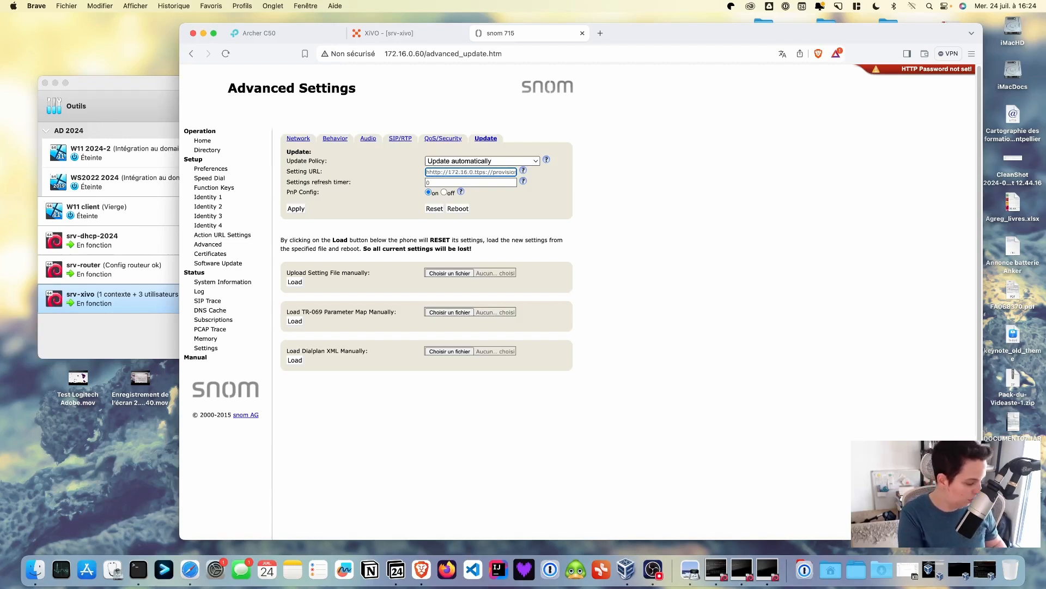
pyautogui.write('30')
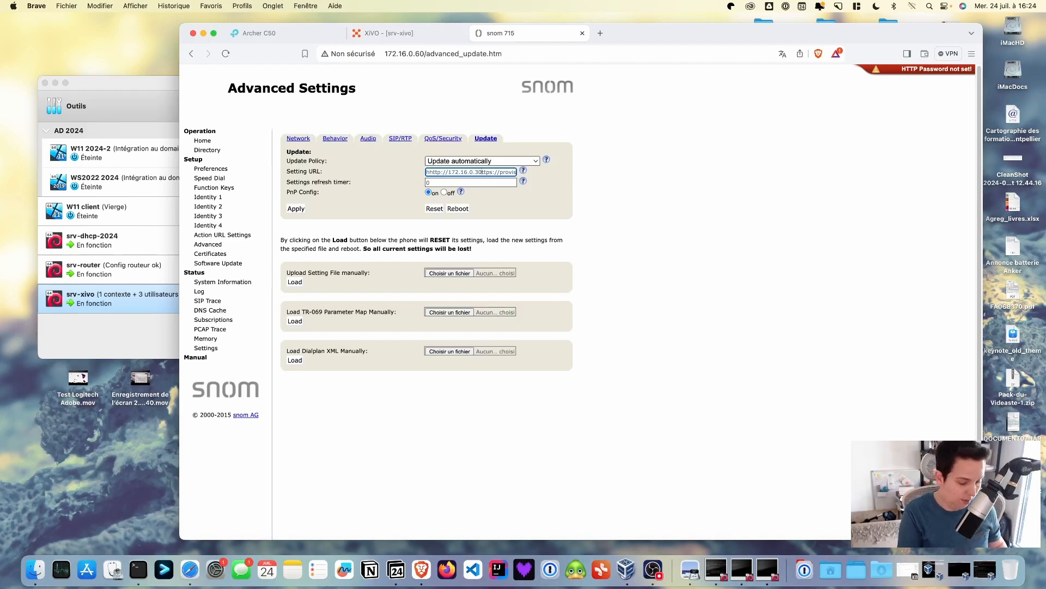
pyautogui.press('shift+super+Right')
pyautogui.press('BackSpace')
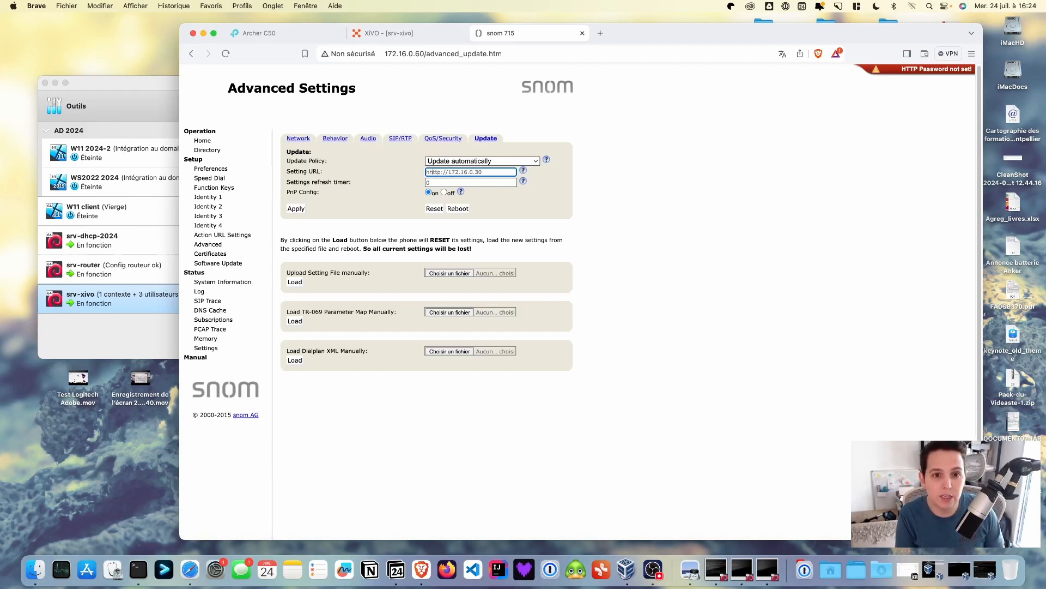
pyautogui.press('super+Left')
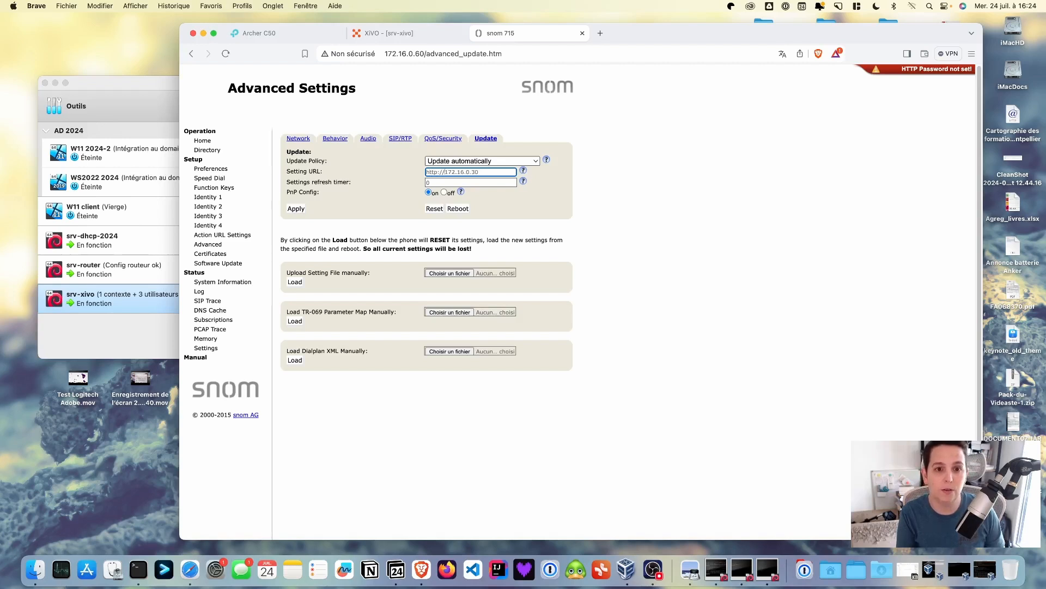
pyautogui.press('Right')
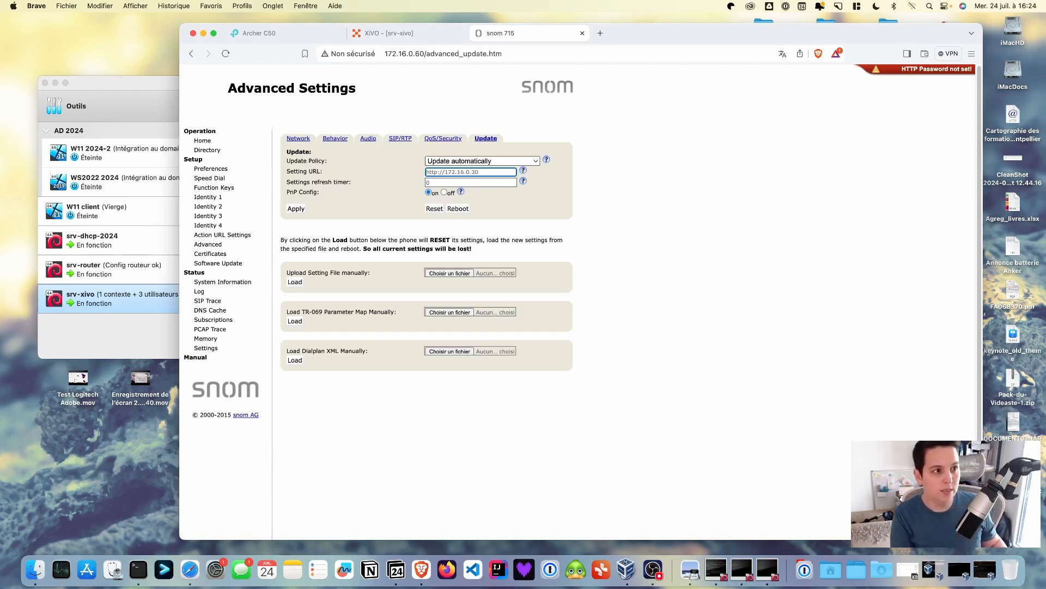
pyautogui.write(':')
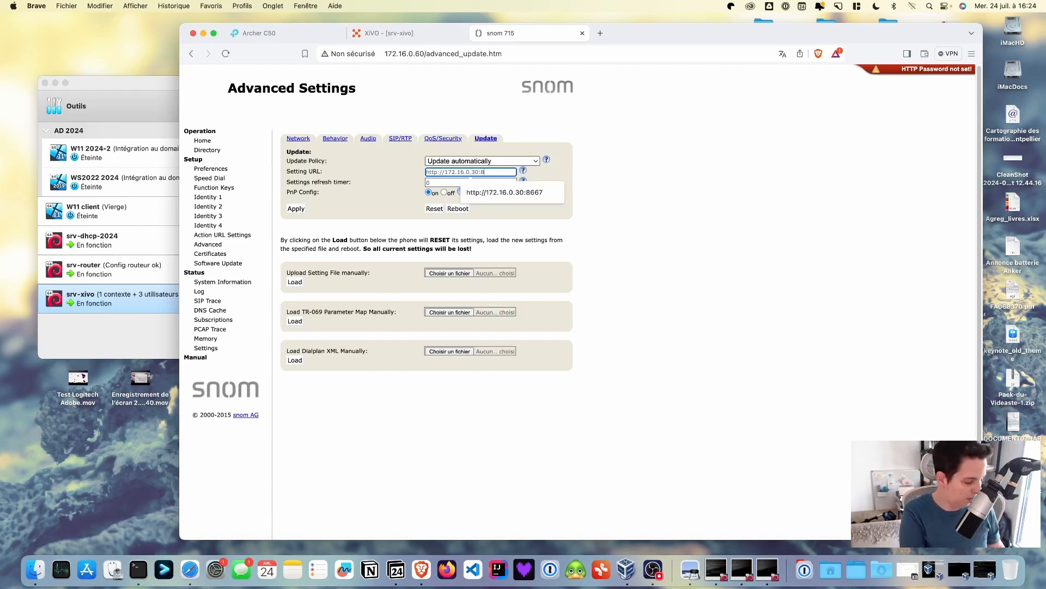
pyautogui.write('8667')
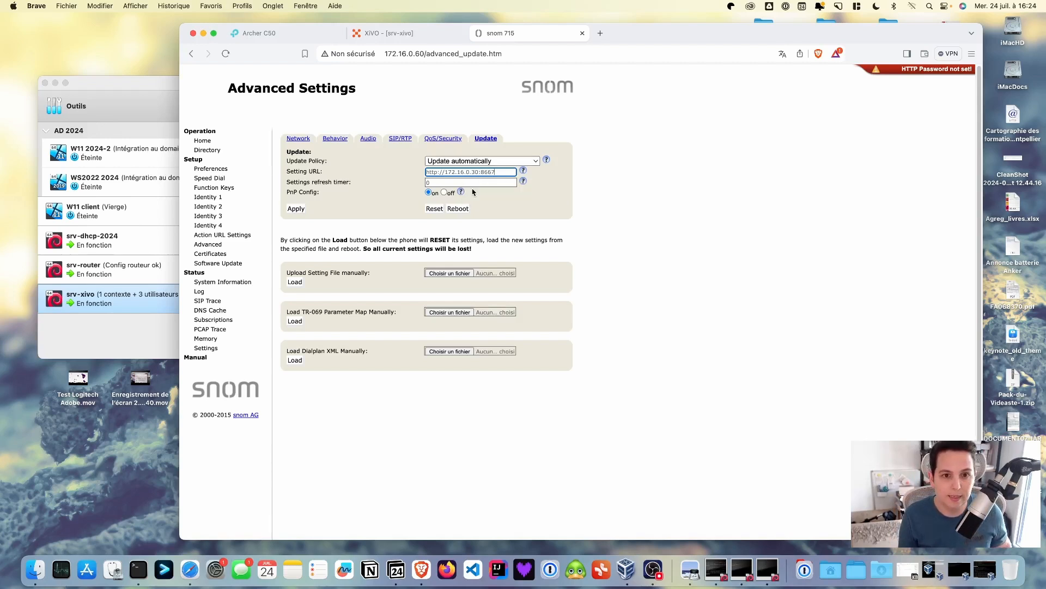
pyautogui.click(497, 212)
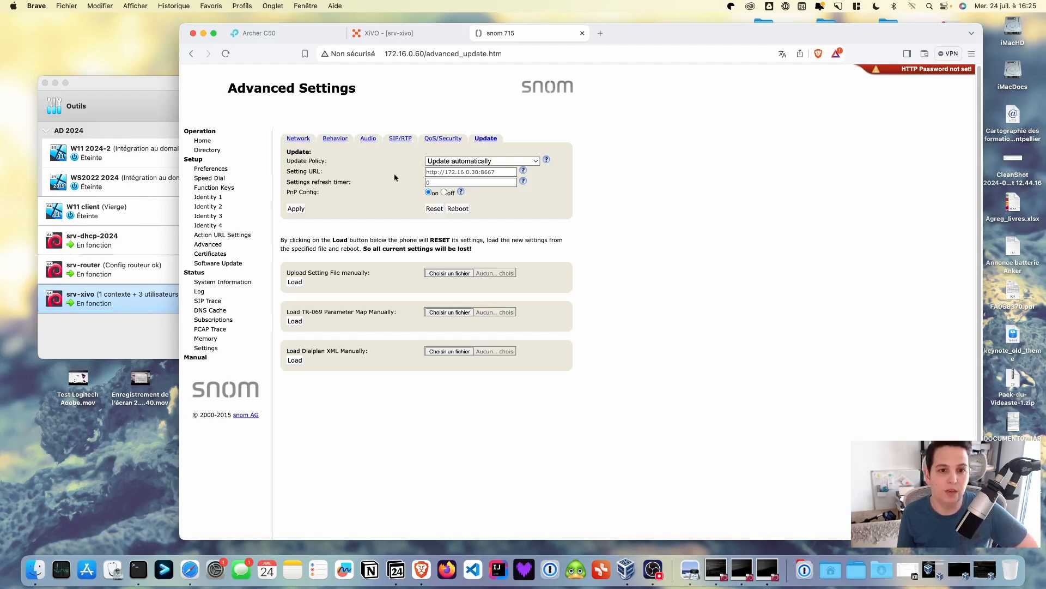
# Apply the new update settings and confirm rebooting the first Snom phone
pyautogui.click(294, 210)
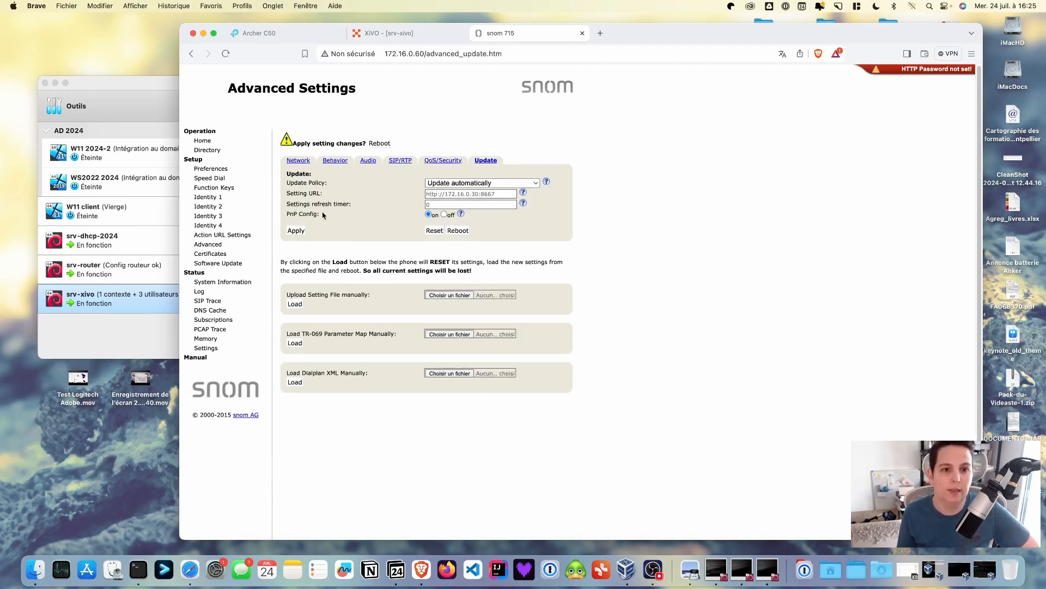
pyautogui.click(384, 143)
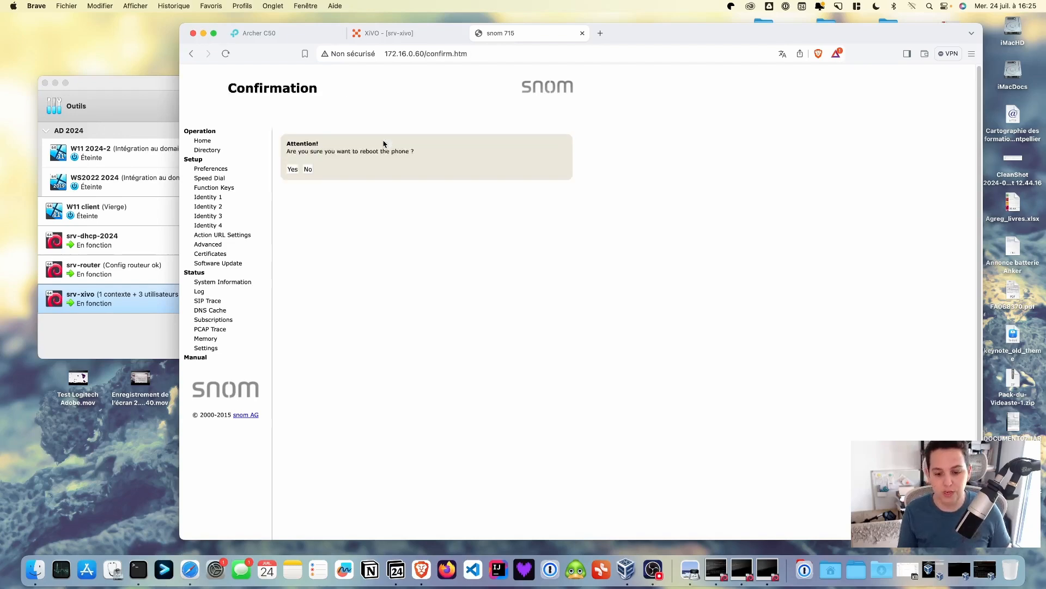
pyautogui.click(291, 170)
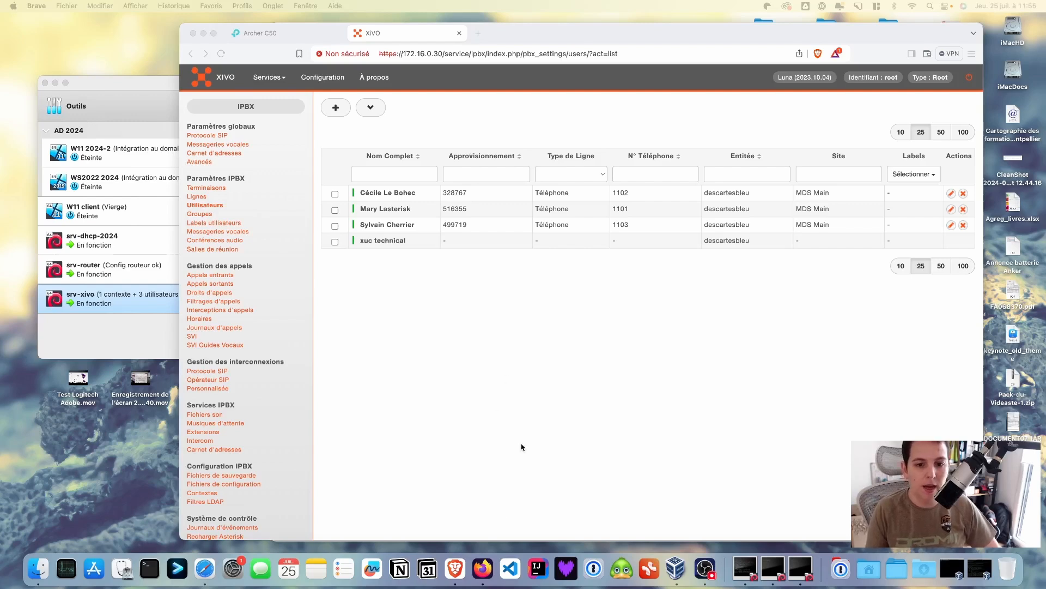
# Open the second Snom phone's web page at 172.16.0.57 in Firefox
pyautogui.click(478, 568)
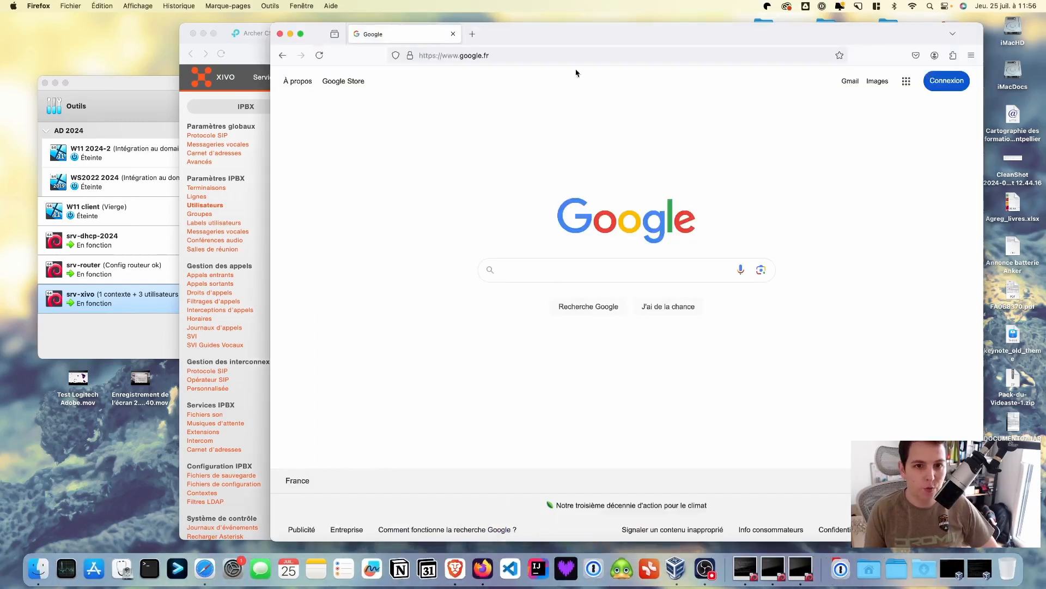
pyautogui.click(555, 54)
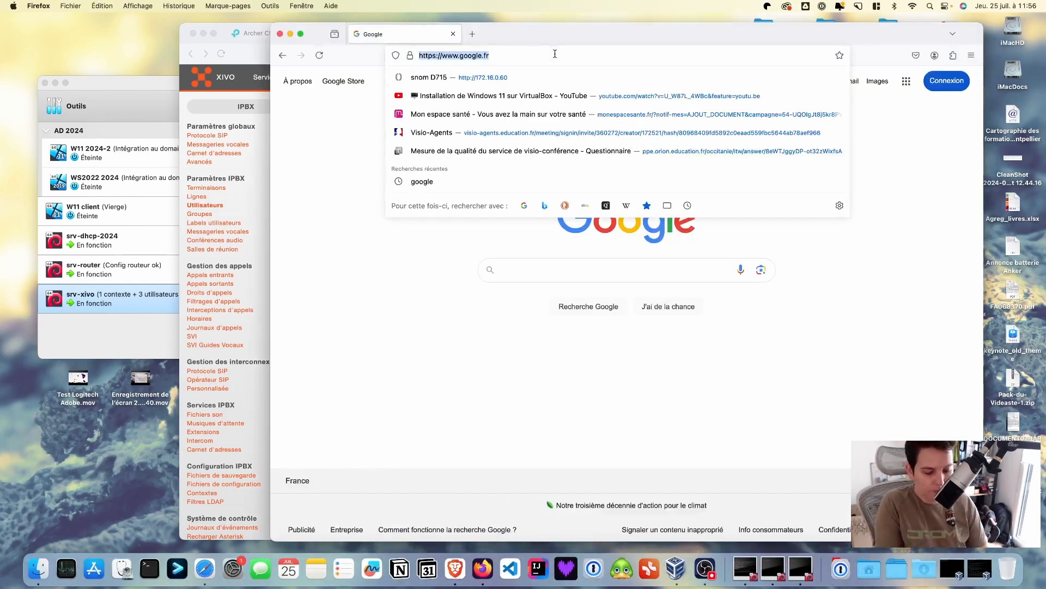
pyautogui.write('172')
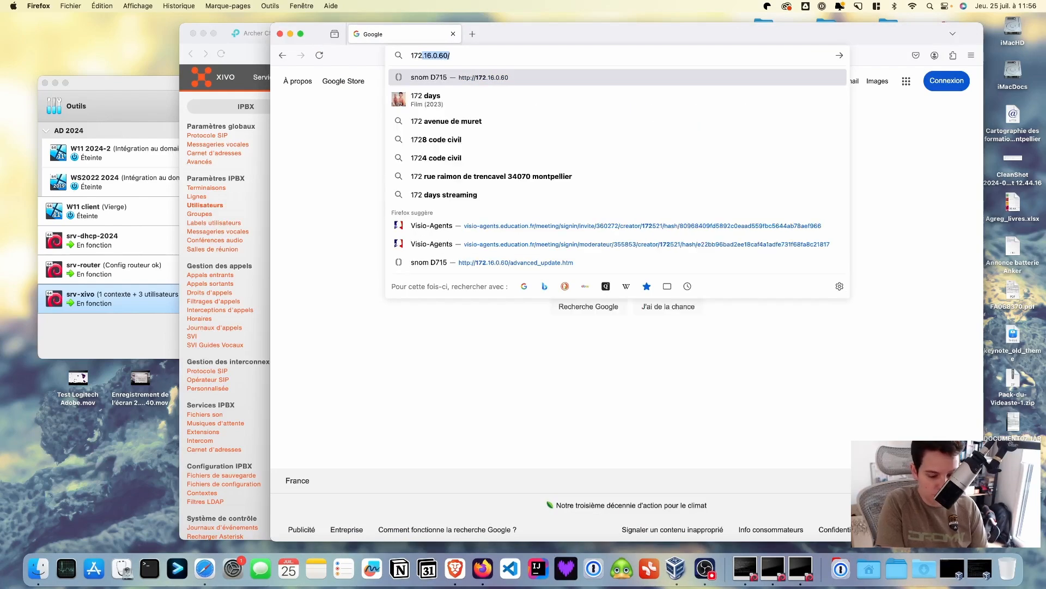
pyautogui.write('.16.0.')
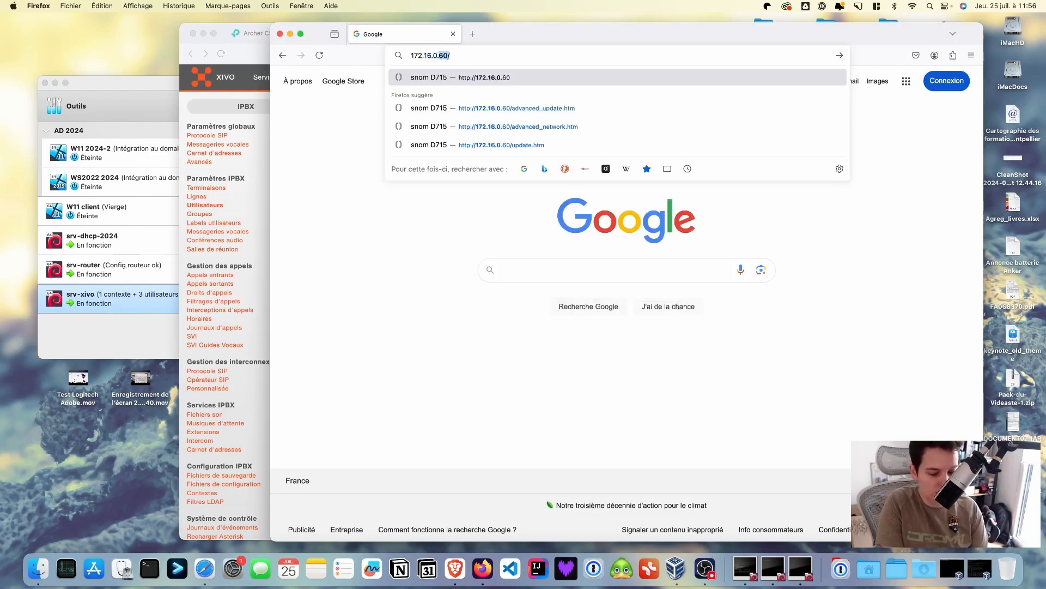
pyautogui.write('57')
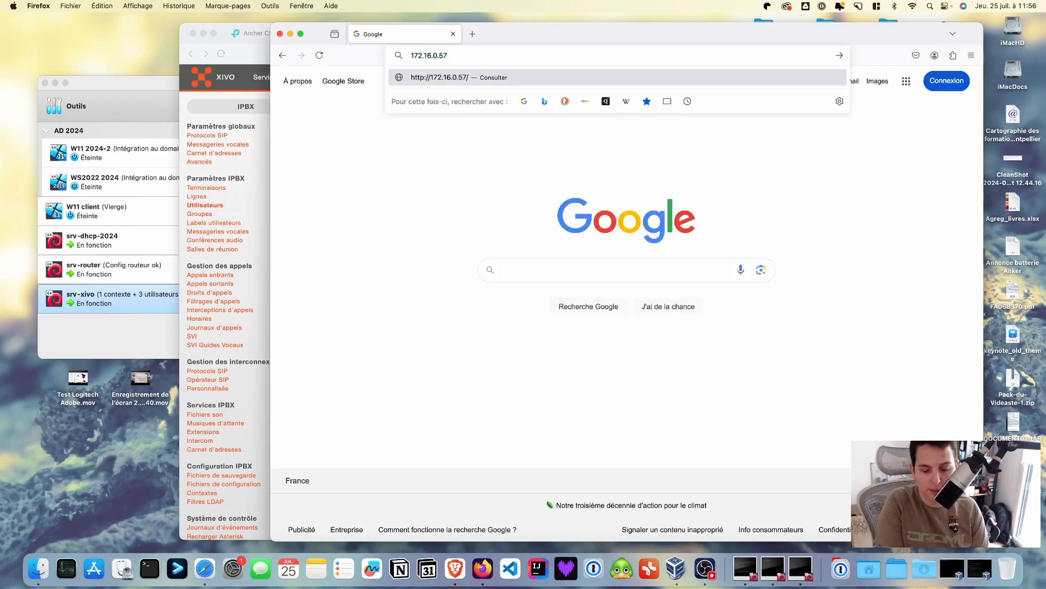
pyautogui.press('Return')
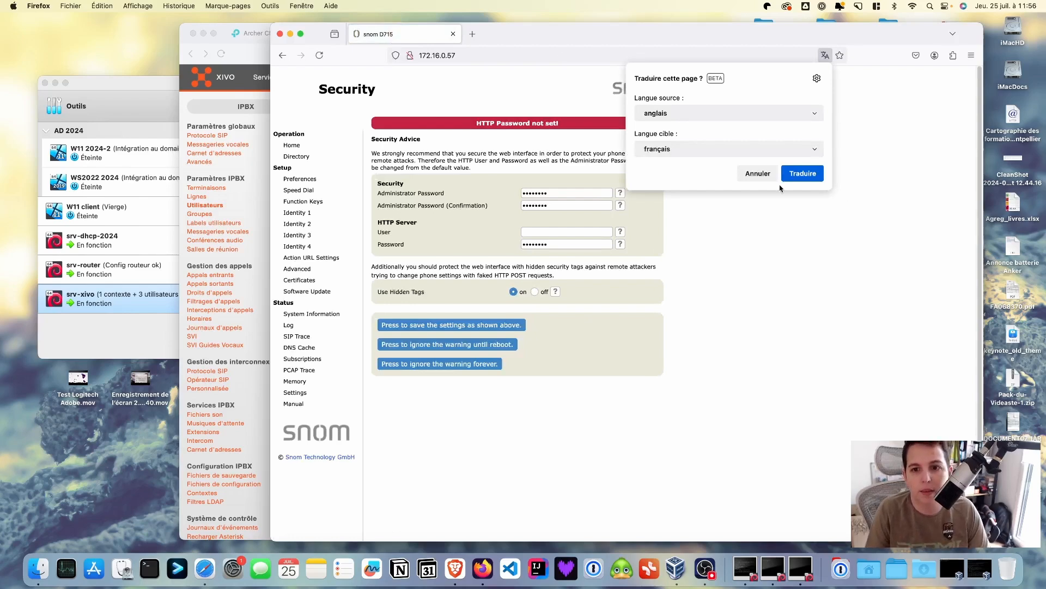
# Dismiss the translate offer and go to the phone's Advanced Update settings
pyautogui.click(758, 175)
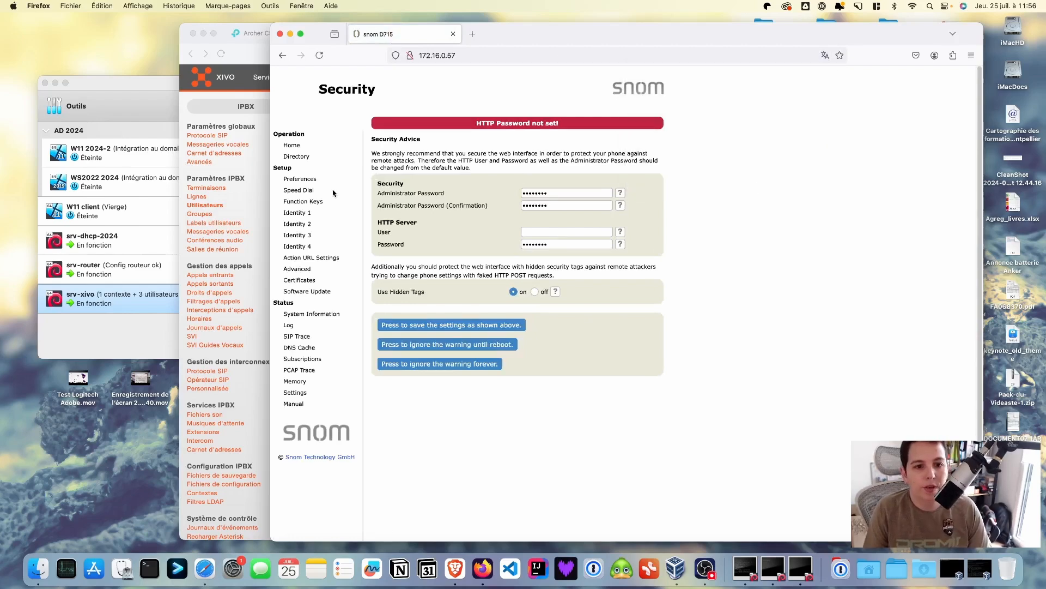
pyautogui.click(297, 269)
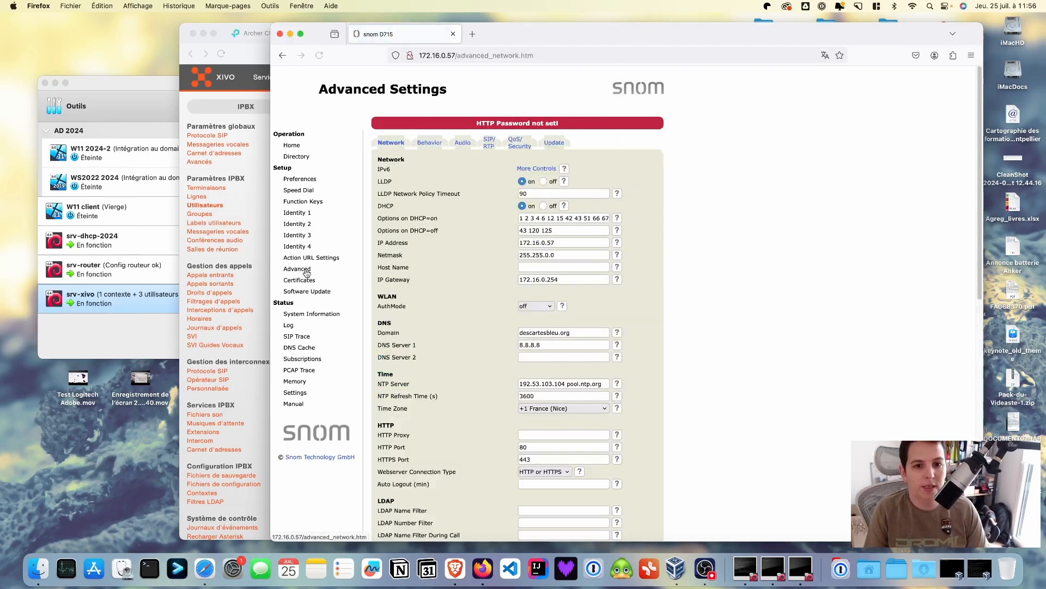
pyautogui.click(555, 143)
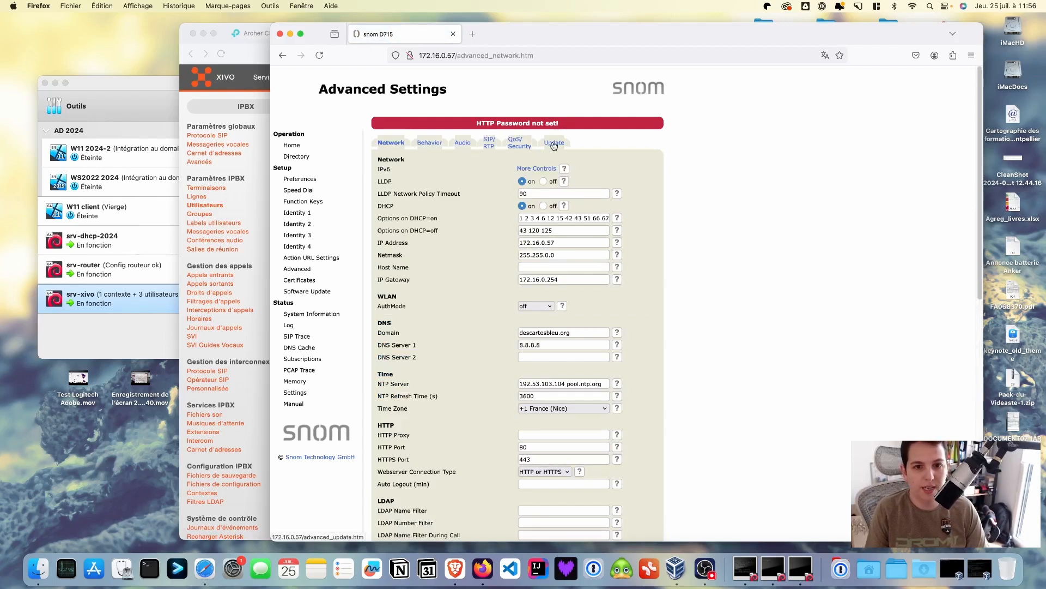
pyautogui.click(619, 172)
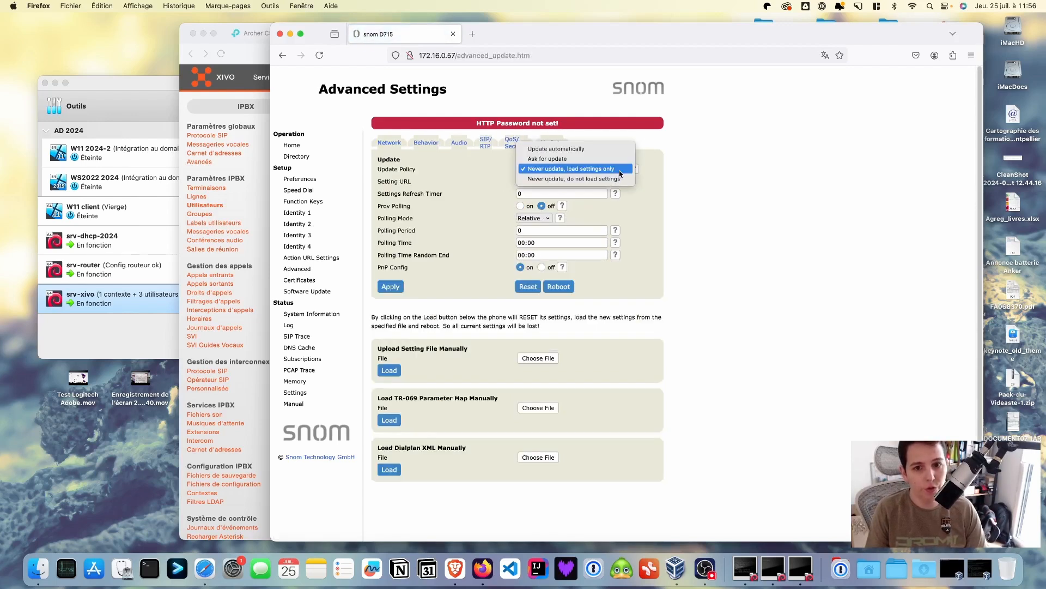
pyautogui.click(593, 149)
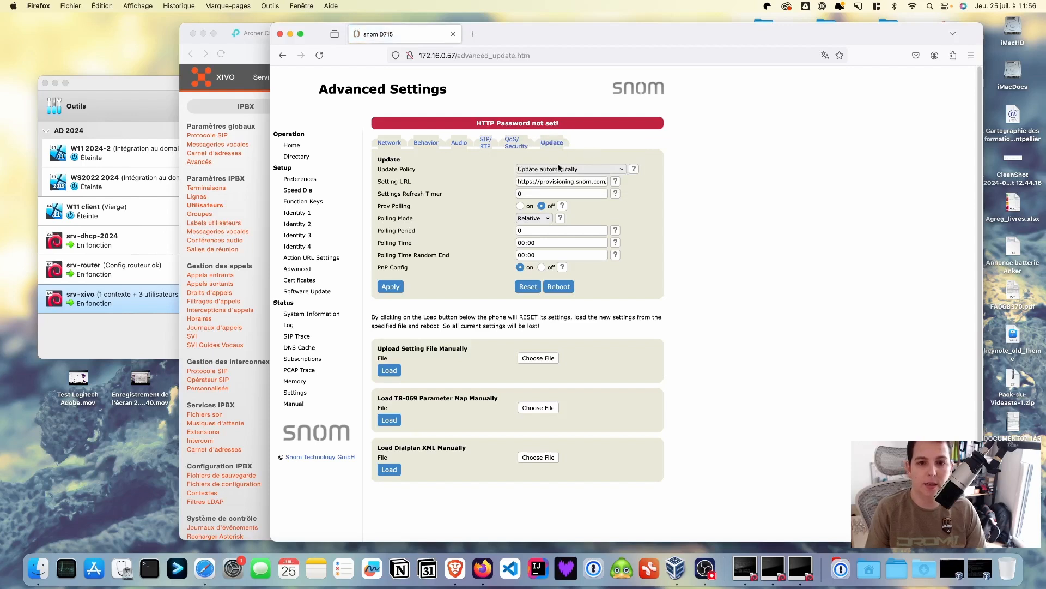
pyautogui.moveTo(516, 181); pyautogui.dragTo(634, 185)
pyautogui.press('BackSpace')
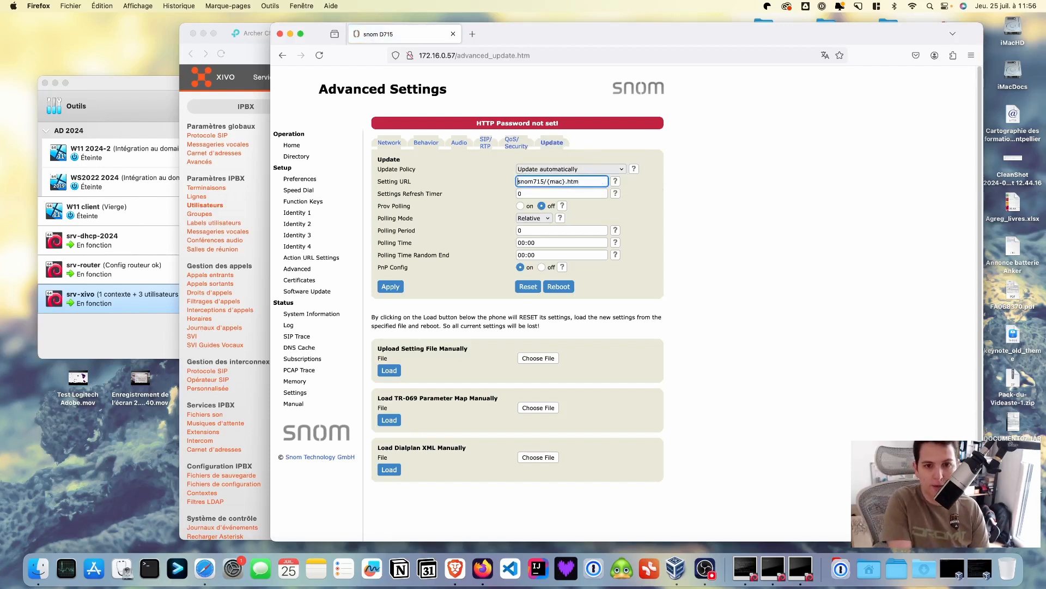
pyautogui.press('super+a')
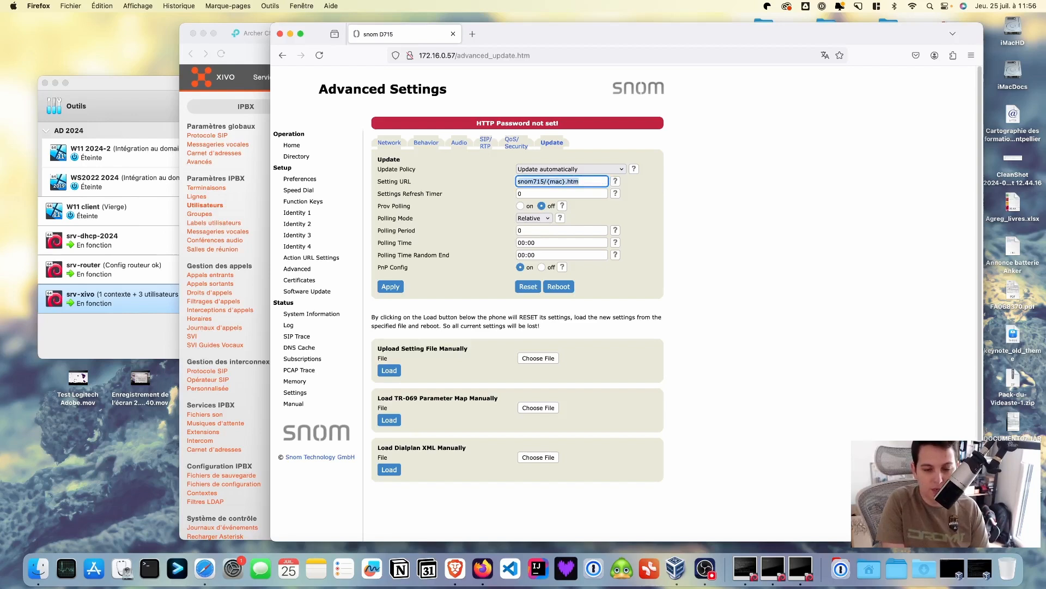
pyautogui.press('BackSpace')
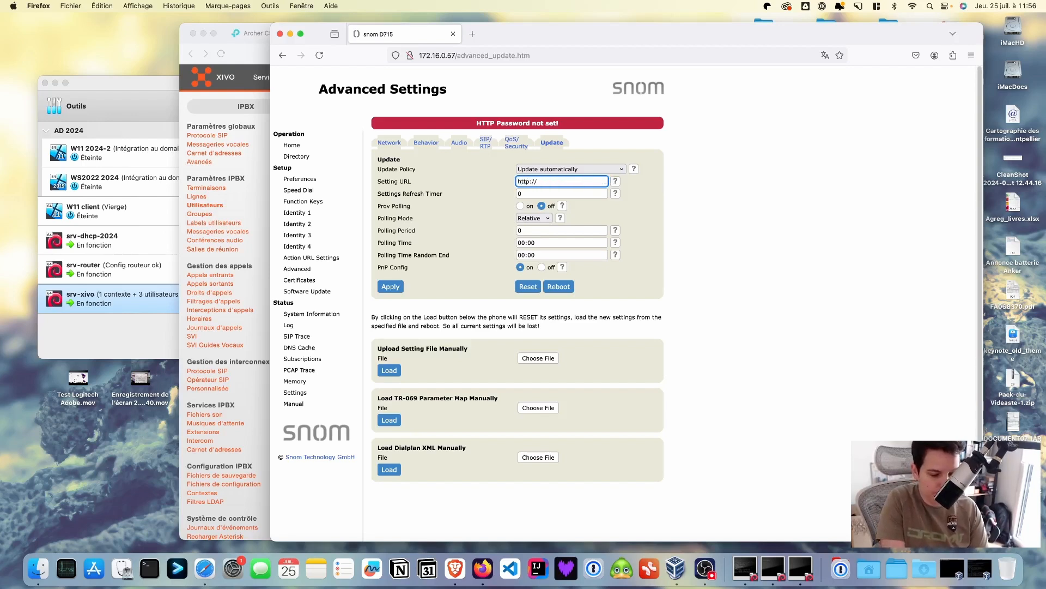
pyautogui.write('http://172.16.0.30:8667')
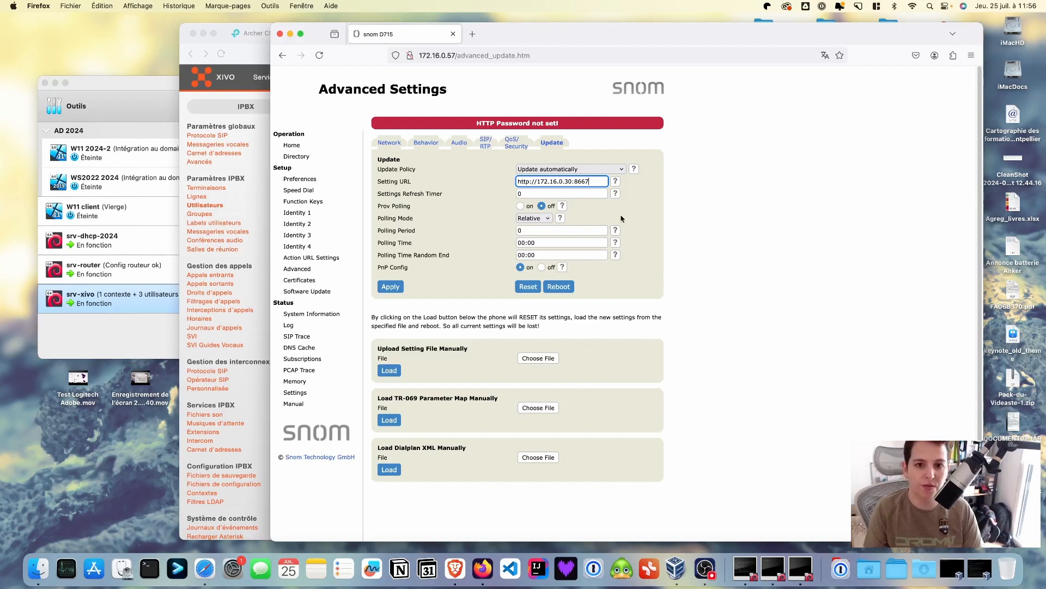
pyautogui.moveTo(590, 181); pyautogui.dragTo(546, 178)
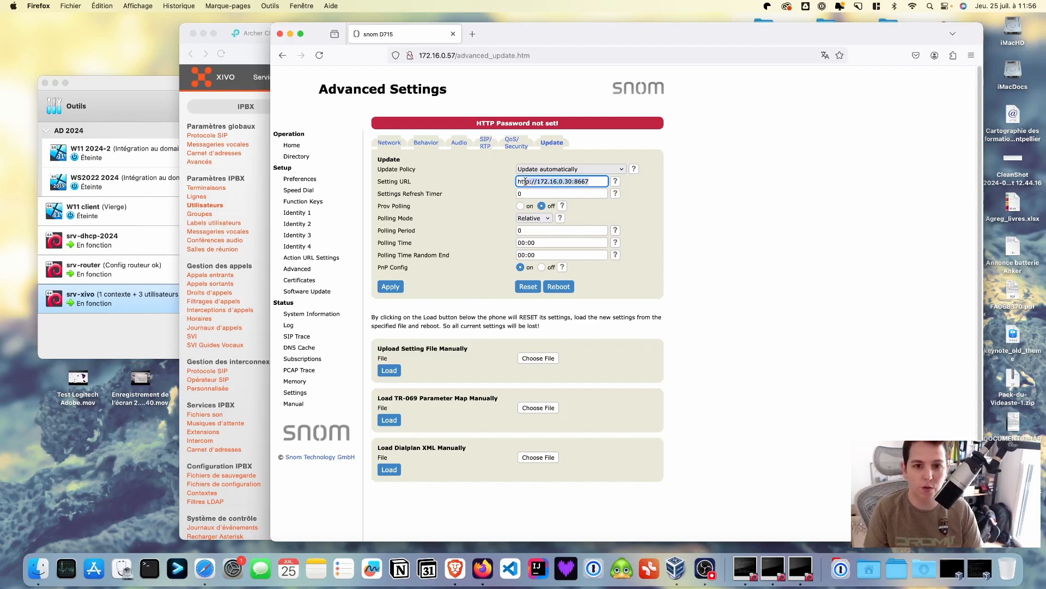
pyautogui.click(537, 183)
pyautogui.moveTo(537, 184); pyautogui.dragTo(572, 183)
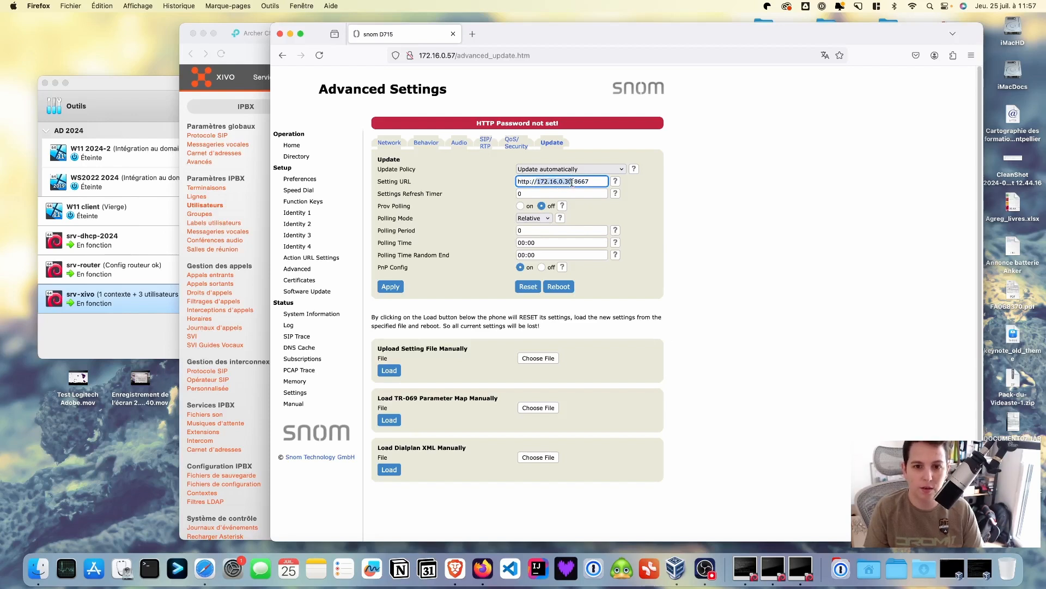
pyautogui.click(657, 283)
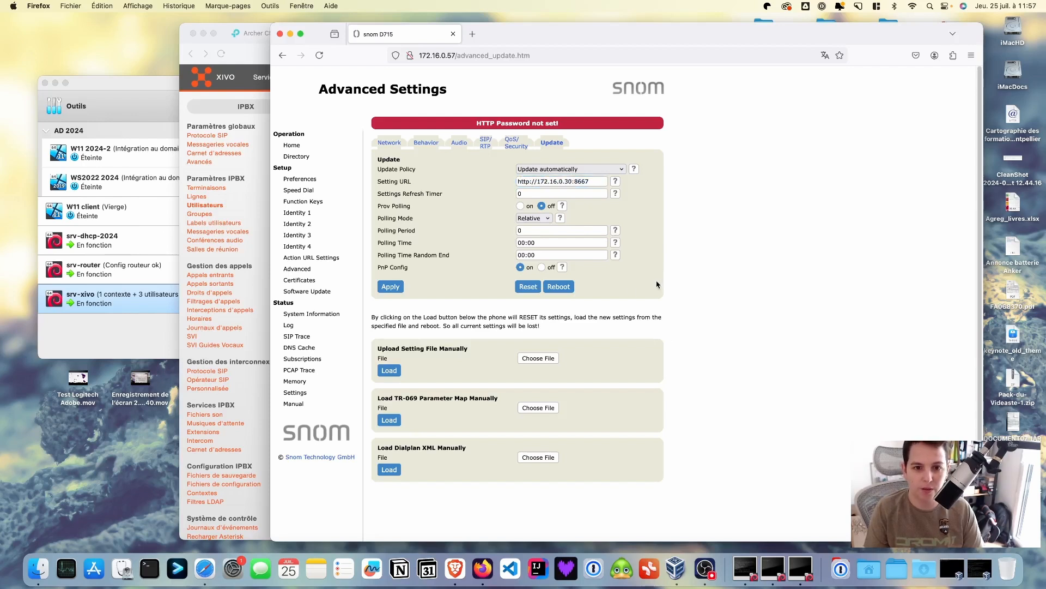
# Apply the update settings and confirm rebooting the phone at 172.16.0.57
pyautogui.click(391, 288)
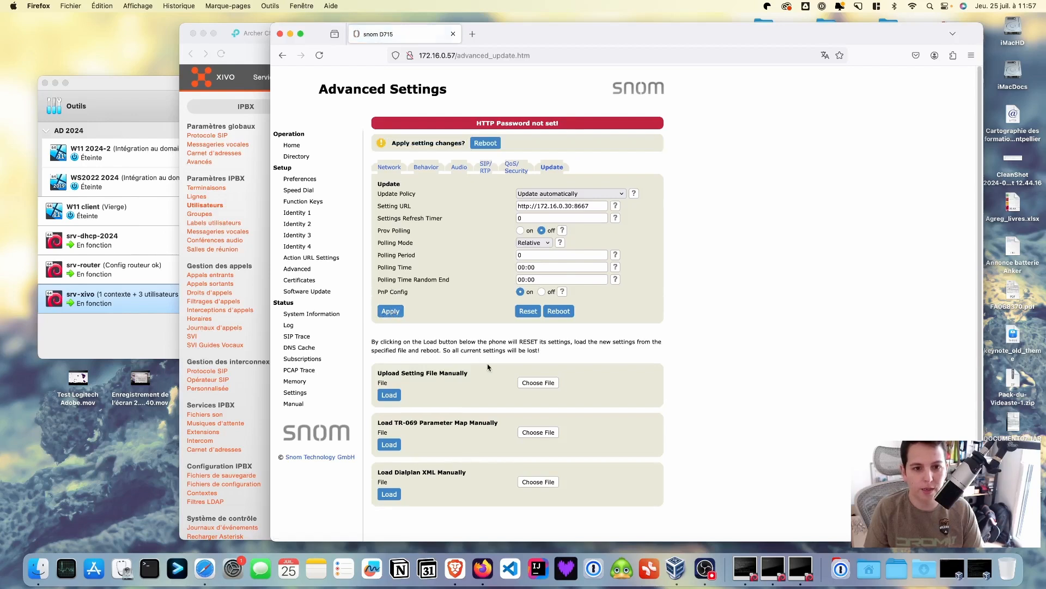
pyautogui.click(563, 314)
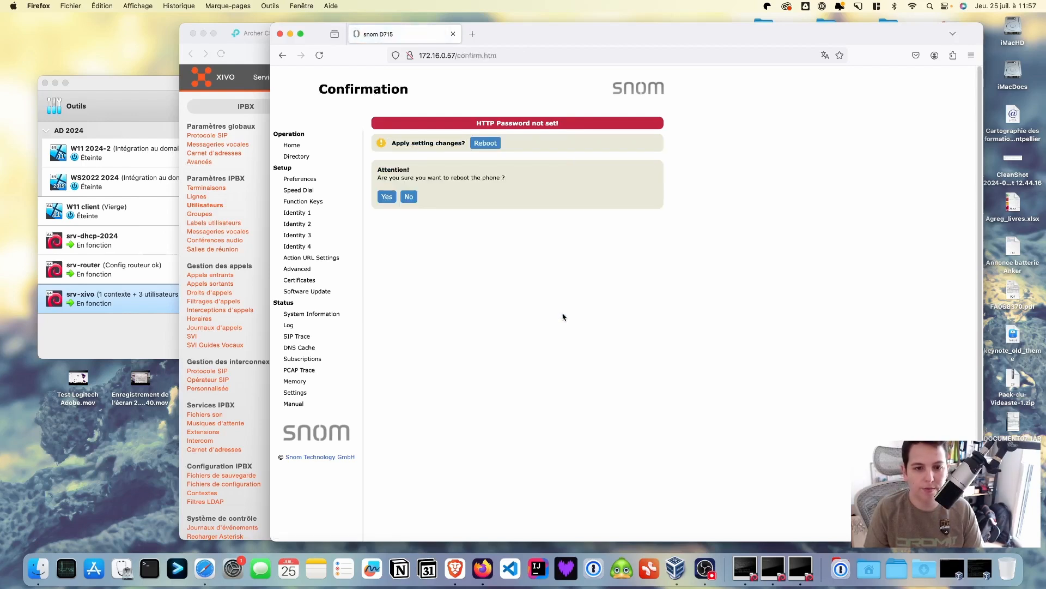
pyautogui.click(385, 197)
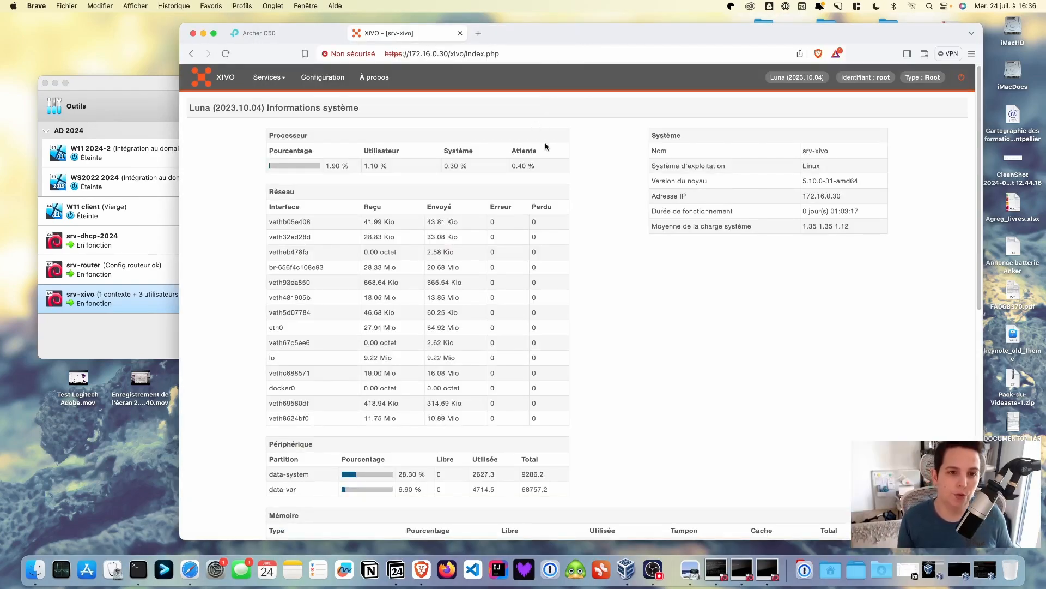
# Go to Services > IPBX and open the Utilisateurs list
pyautogui.click(267, 78)
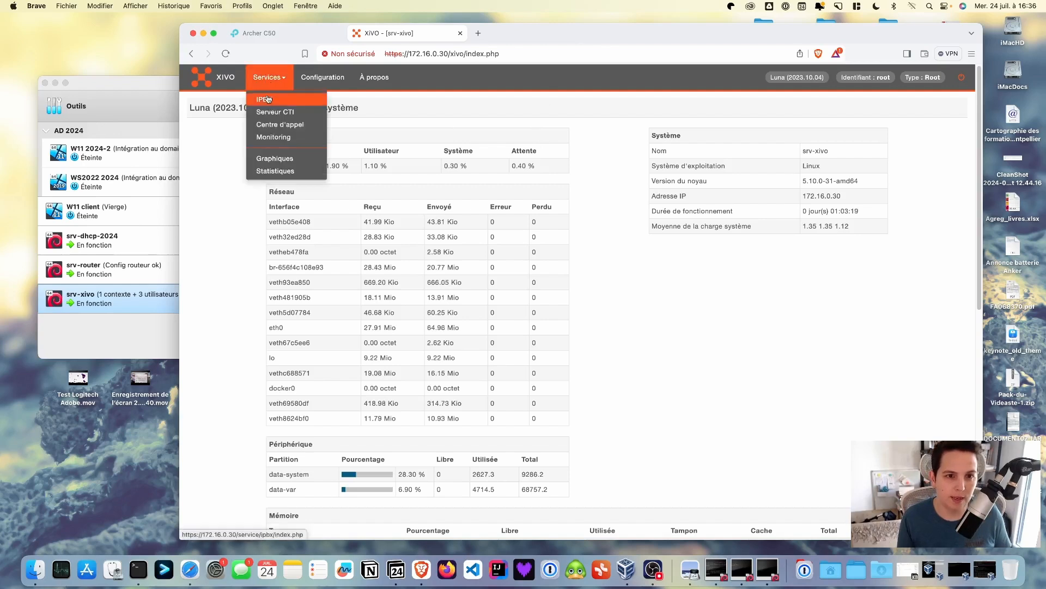
pyautogui.click(268, 101)
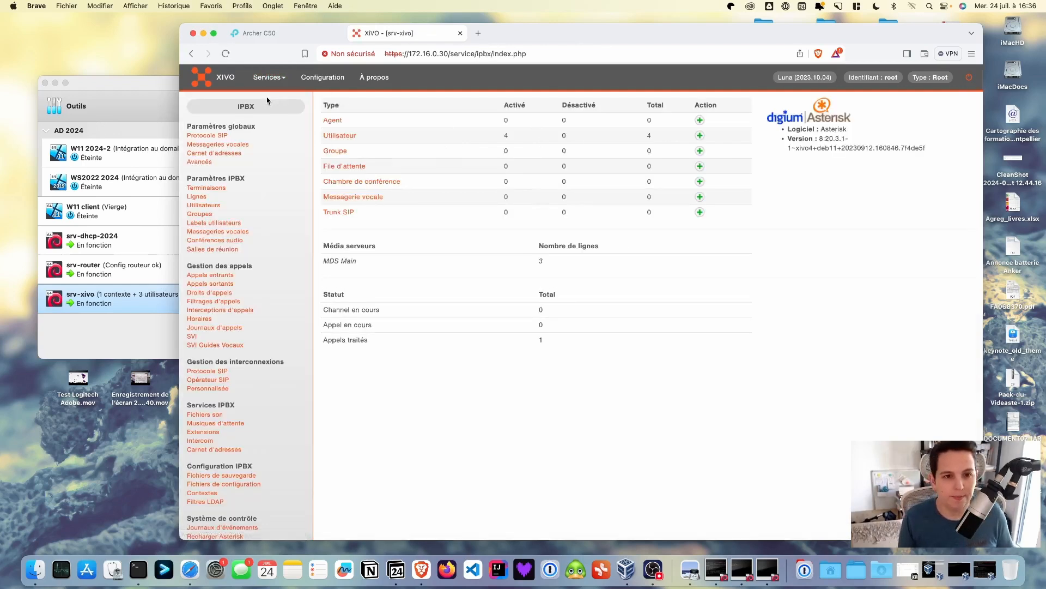
pyautogui.click(210, 206)
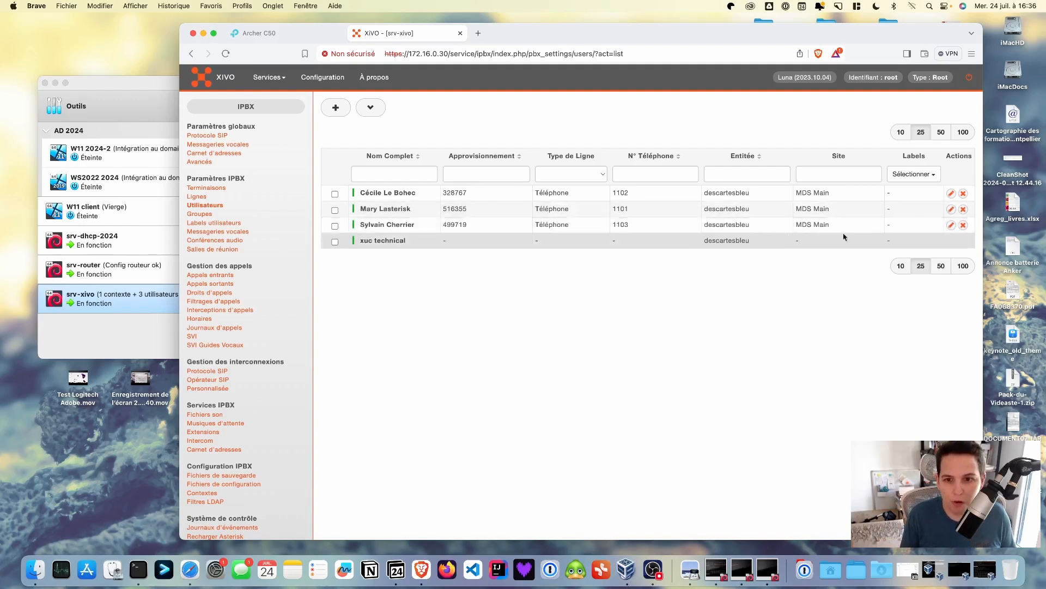
# Assign extension 1103's line to the phone with MAC 00:04:13:7f:14:e4 and save
pyautogui.click(950, 225)
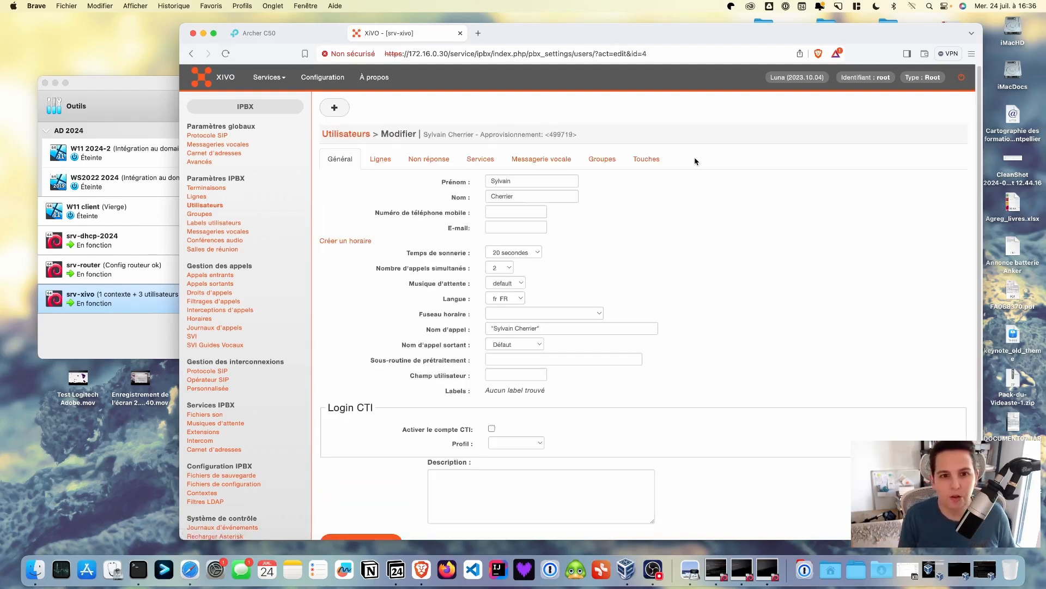
pyautogui.click(377, 157)
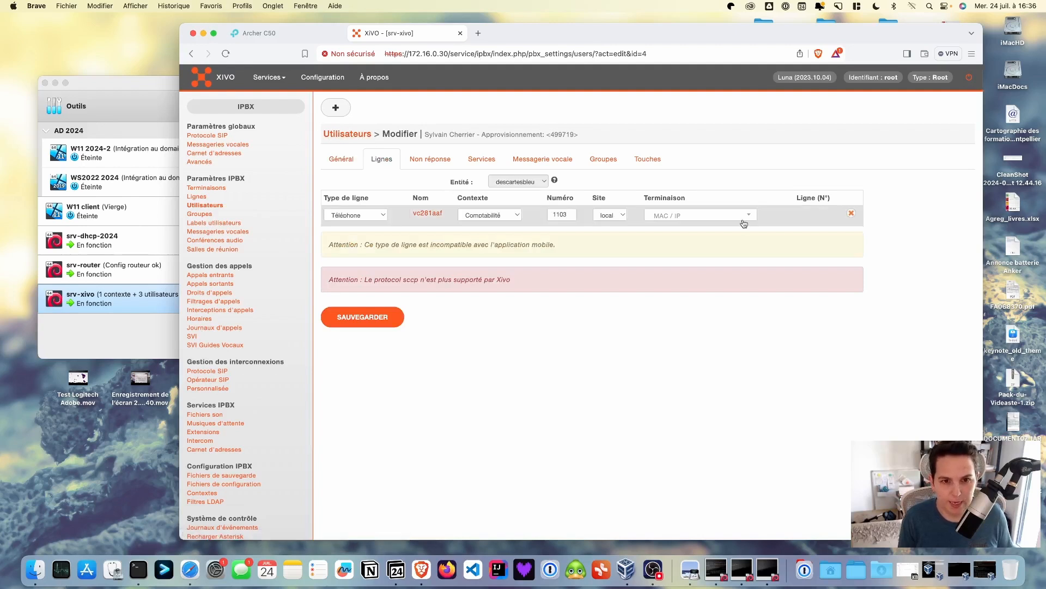
pyautogui.click(666, 217)
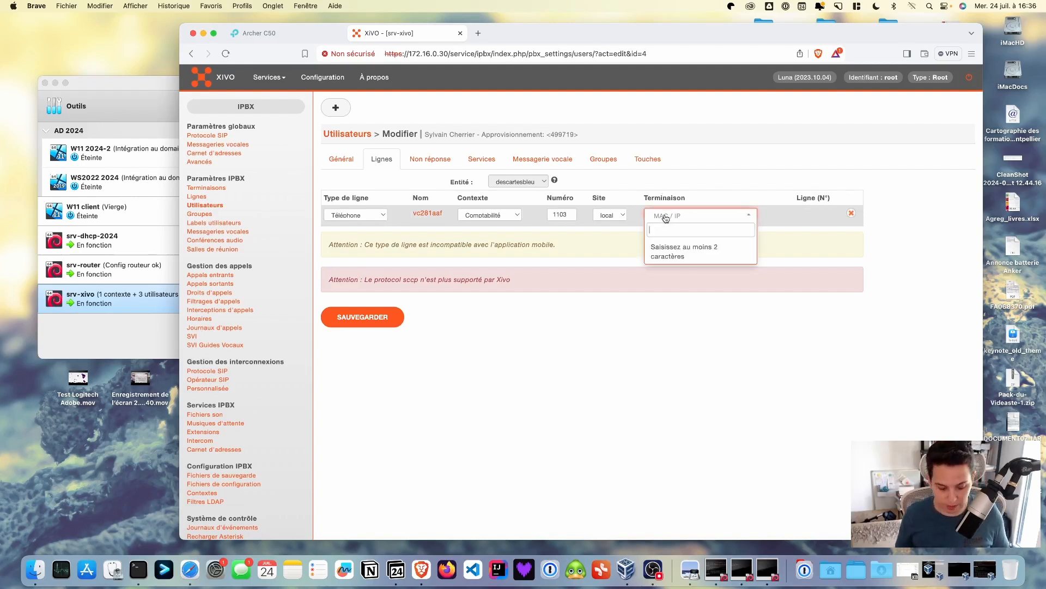
pyautogui.write('00')
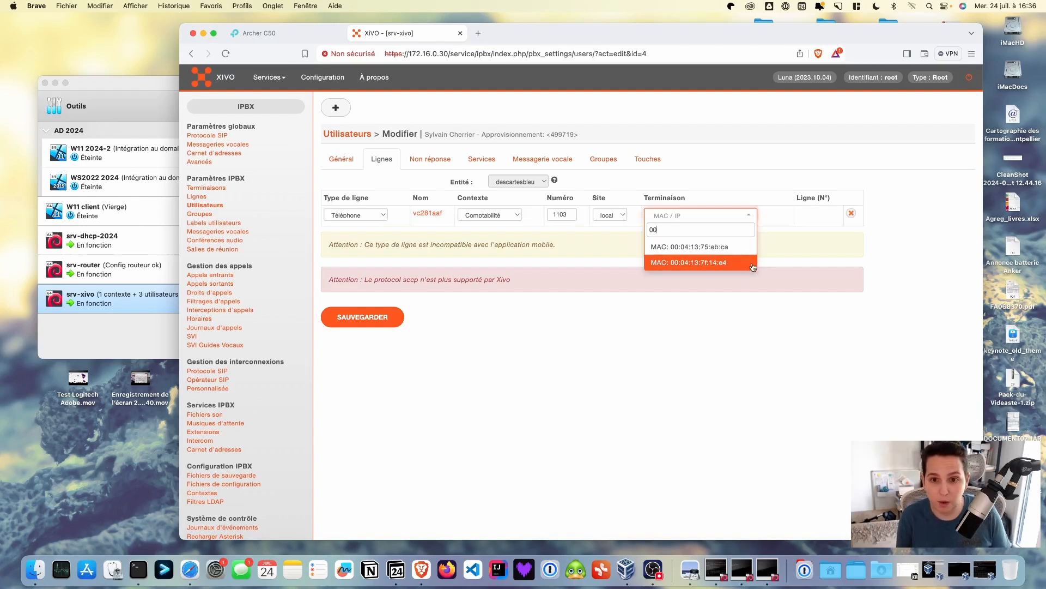
pyautogui.click(735, 262)
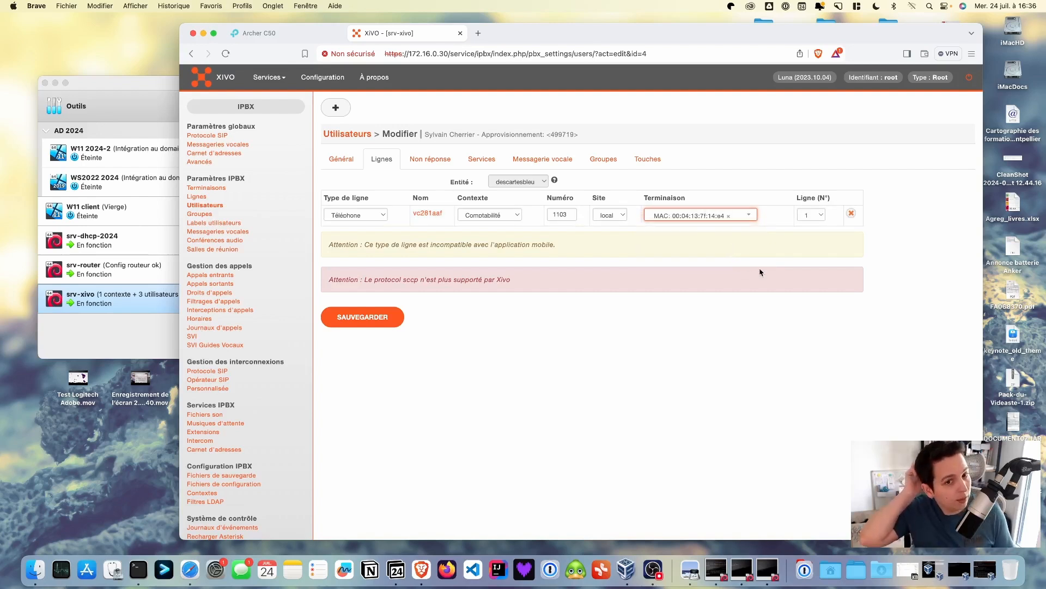
pyautogui.click(379, 315)
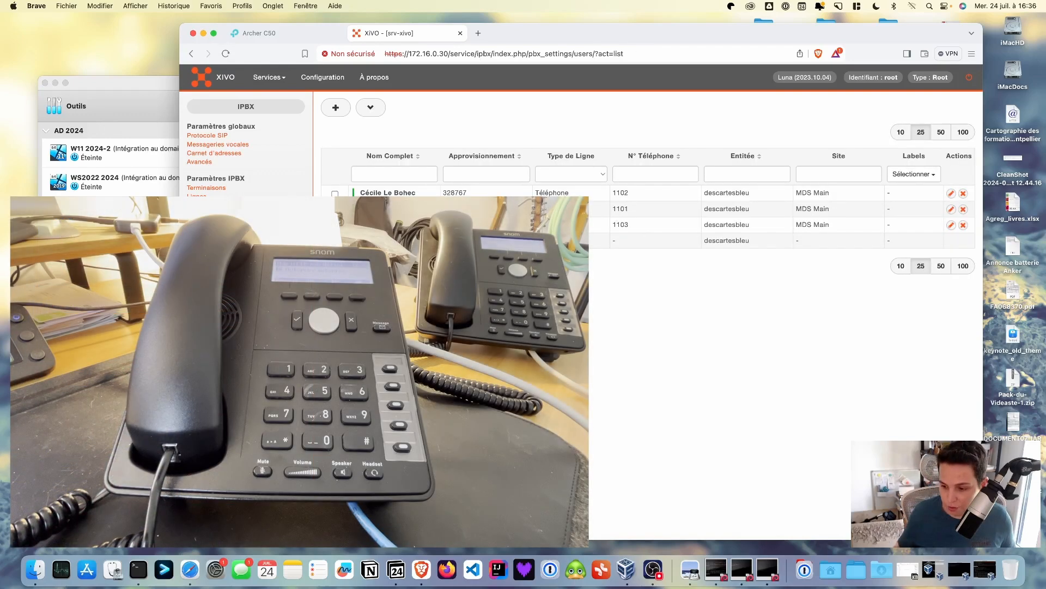